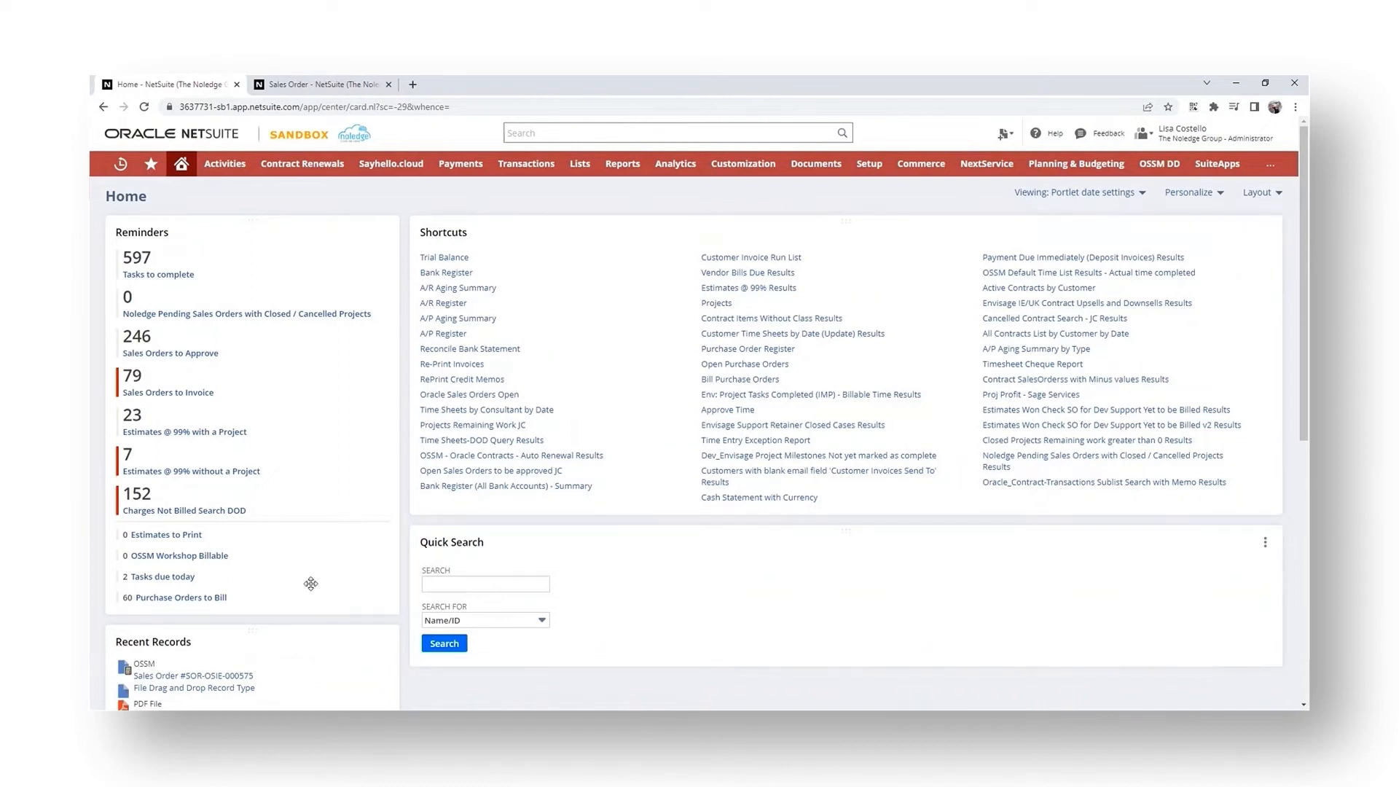
- Open the personal Set Preferences page at its Custom Preferences subtab
scroll(312, 583, down, 1)
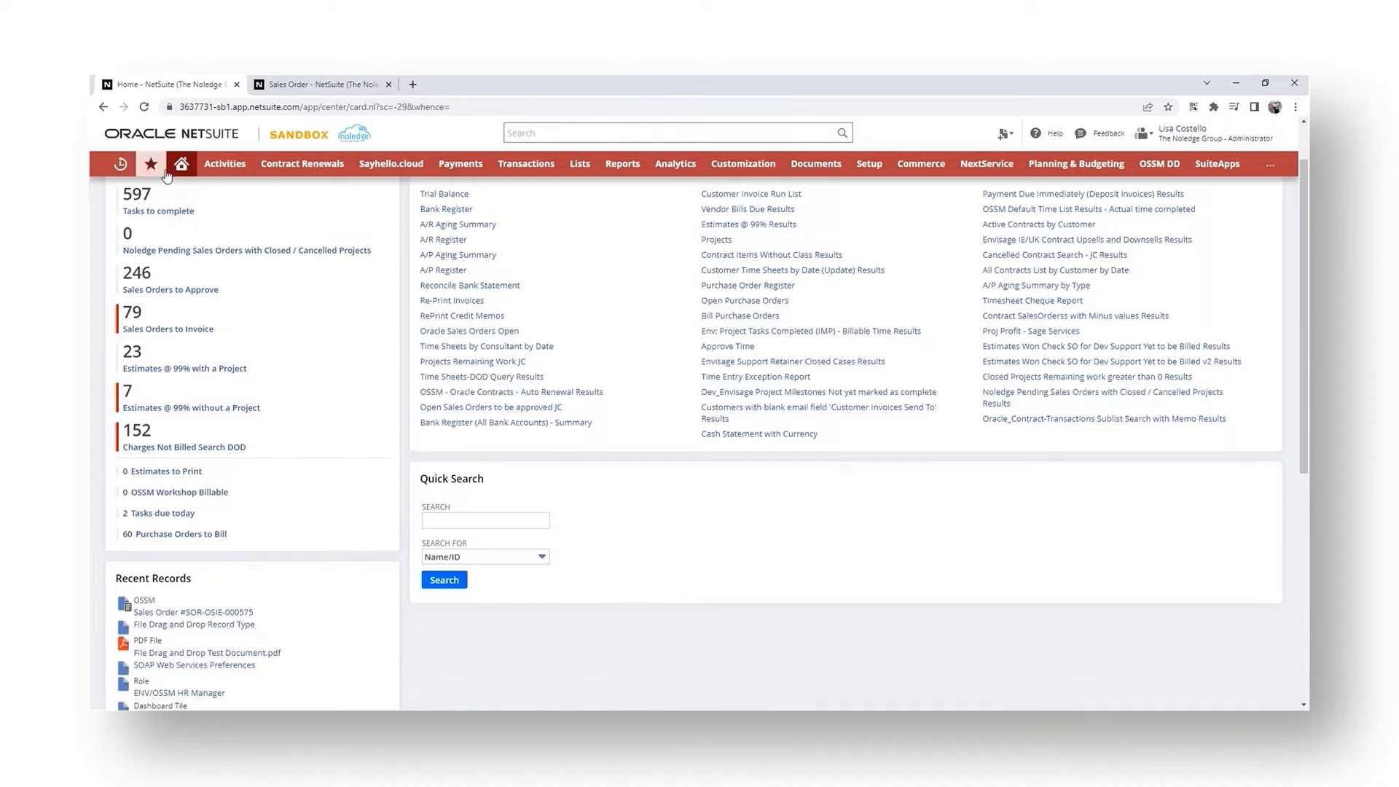
mouse_move(182, 165)
click(184, 214)
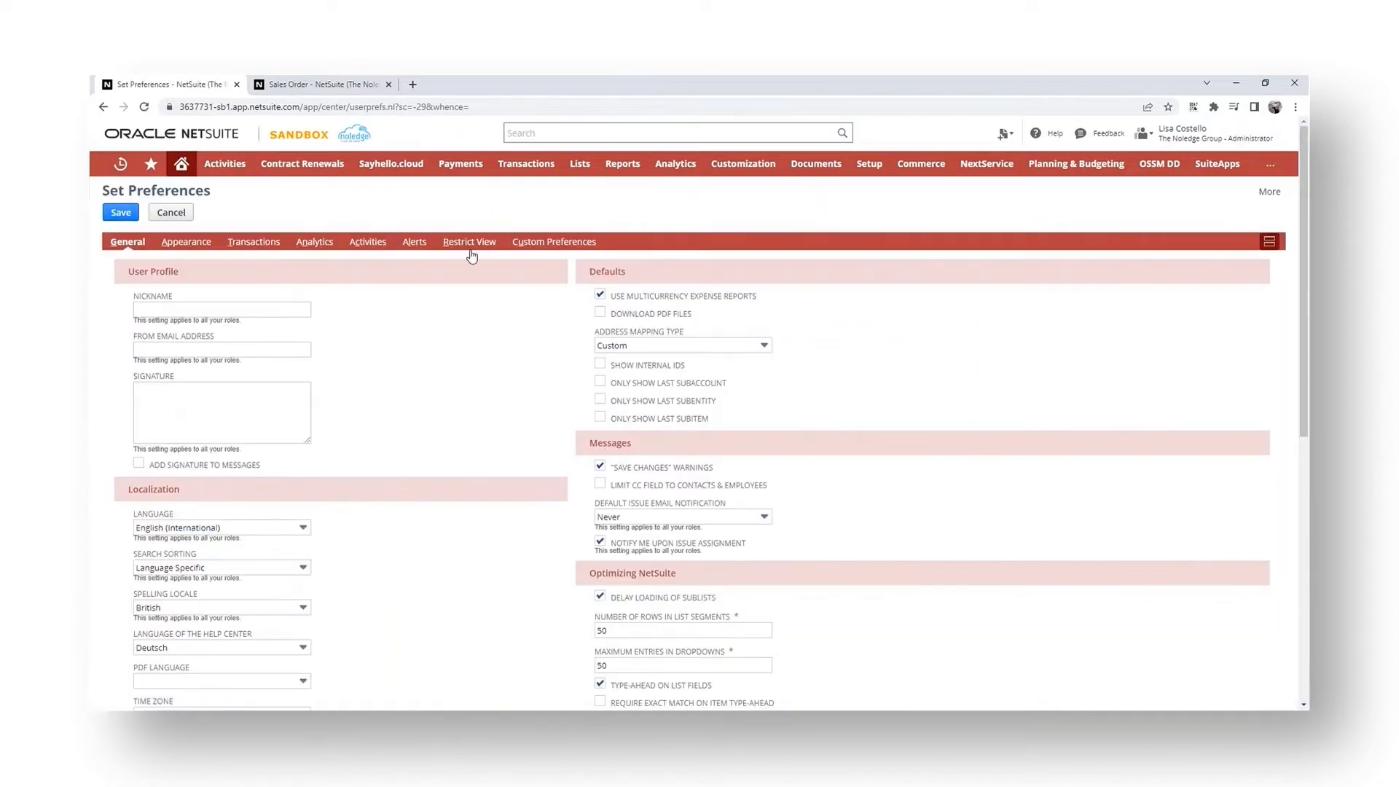
click(566, 248)
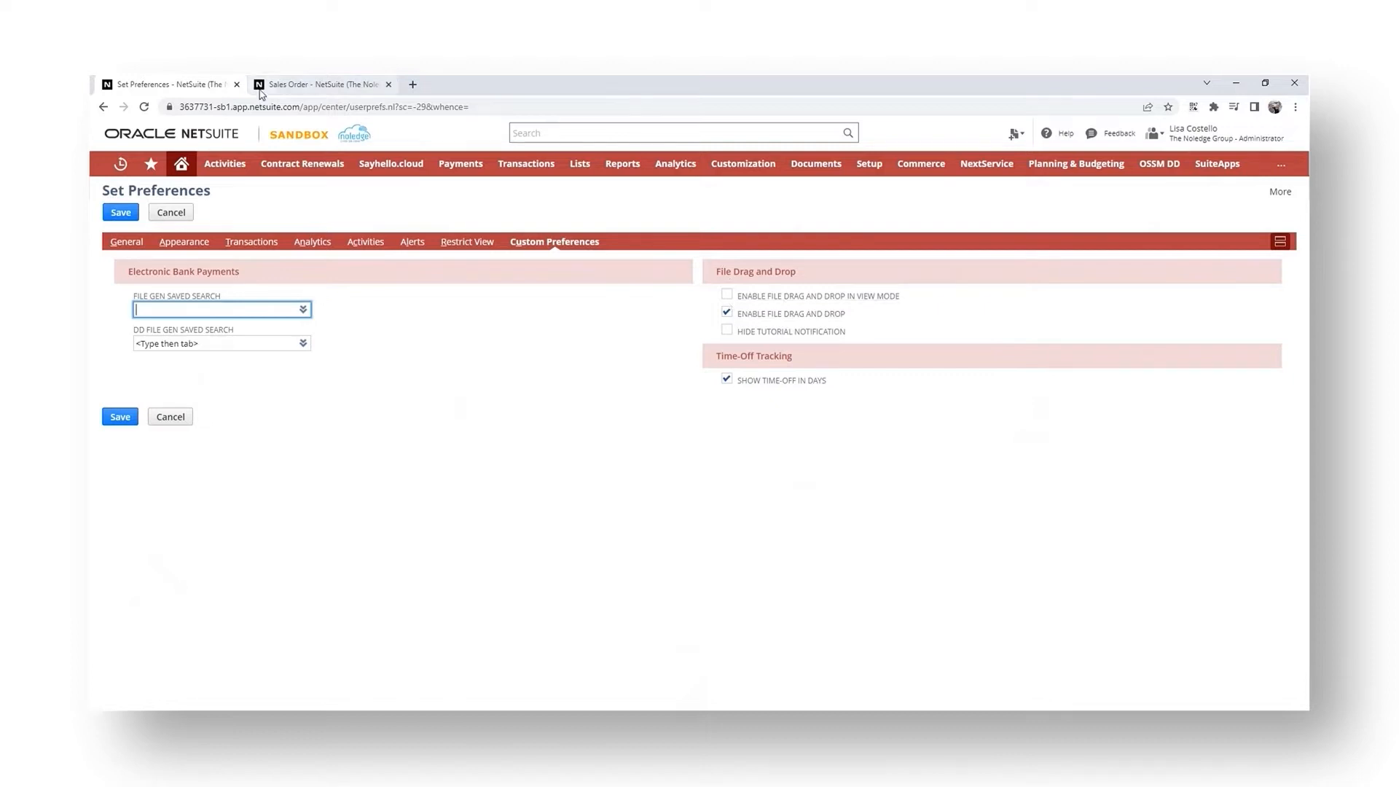
click(283, 86)
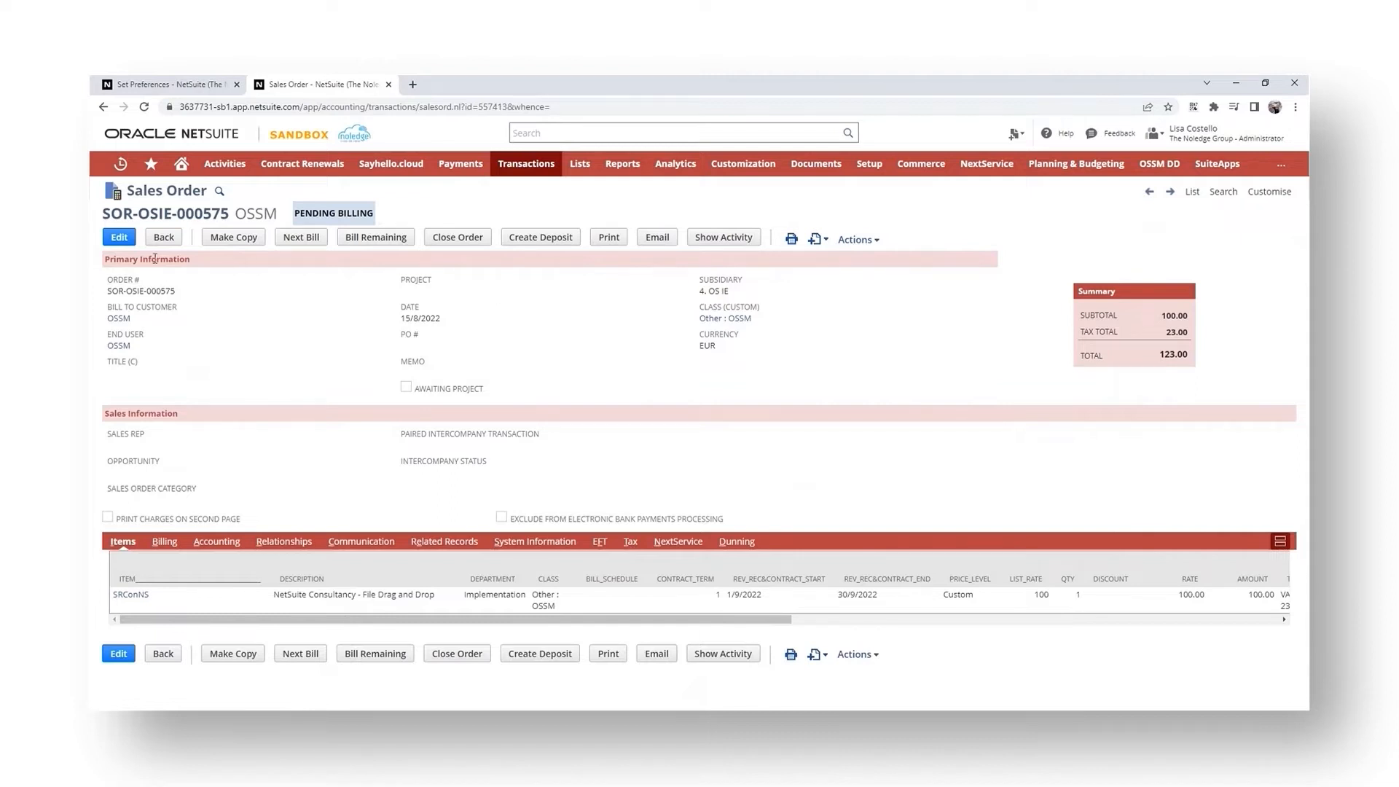
click(110, 241)
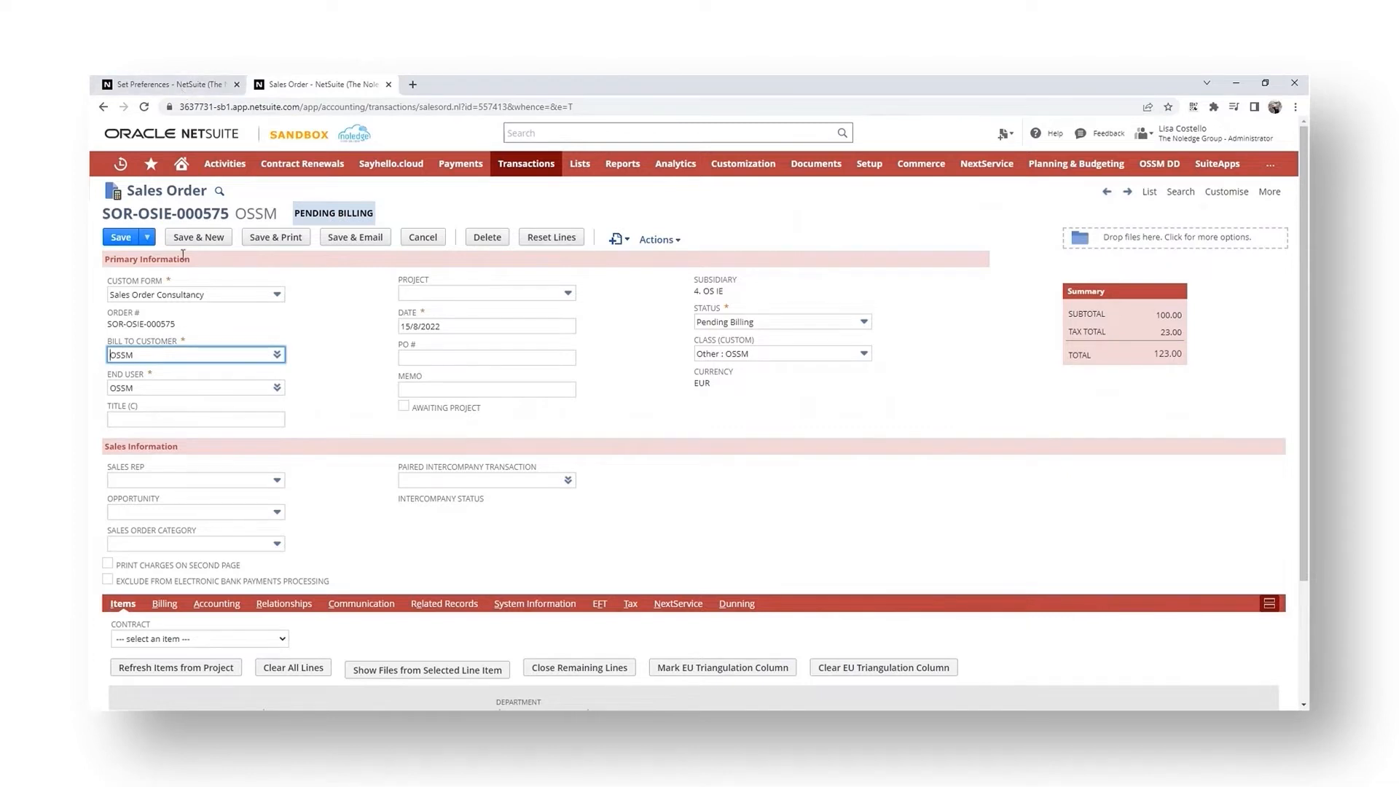
click(422, 237)
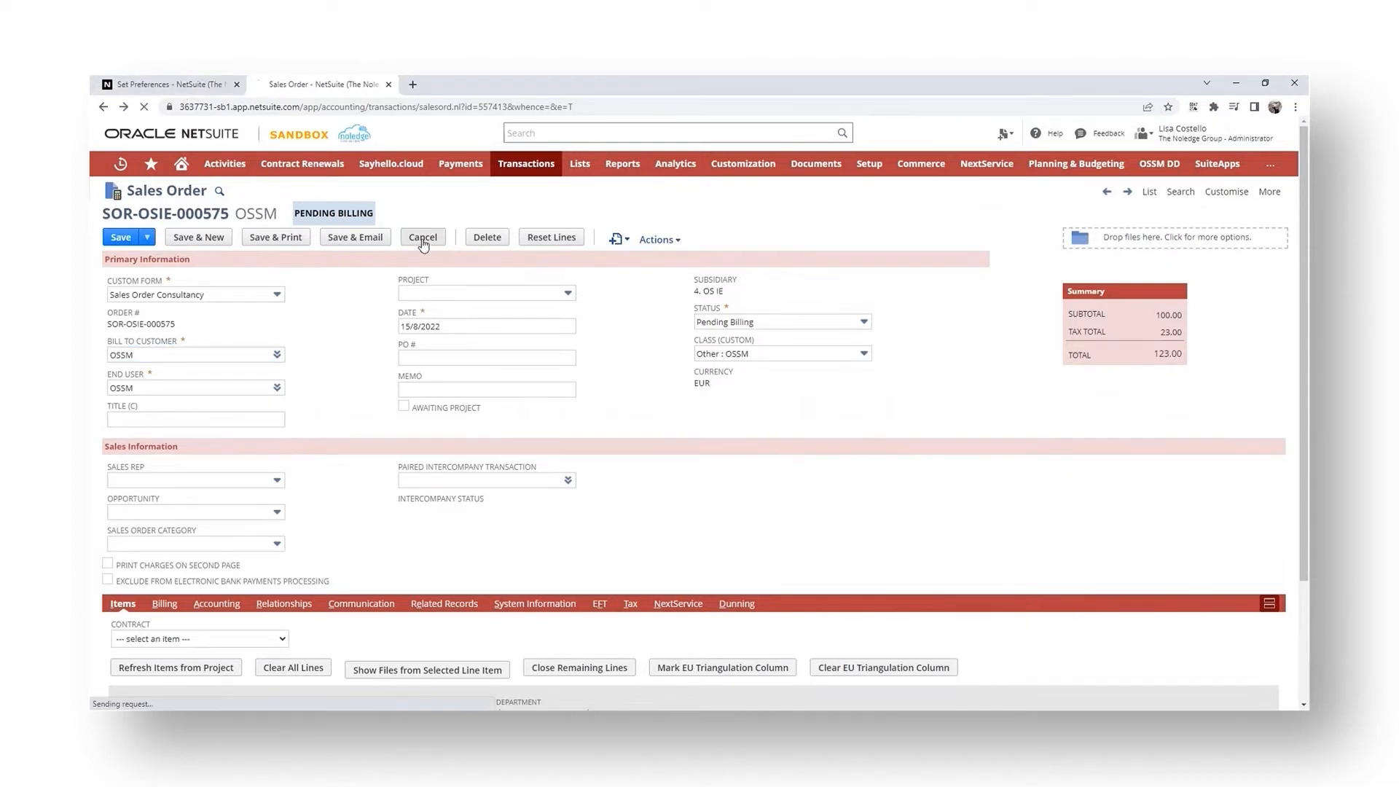
- Enable File Drag and Drop in View Mode in Custom Preferences and save the preferences
click(146, 89)
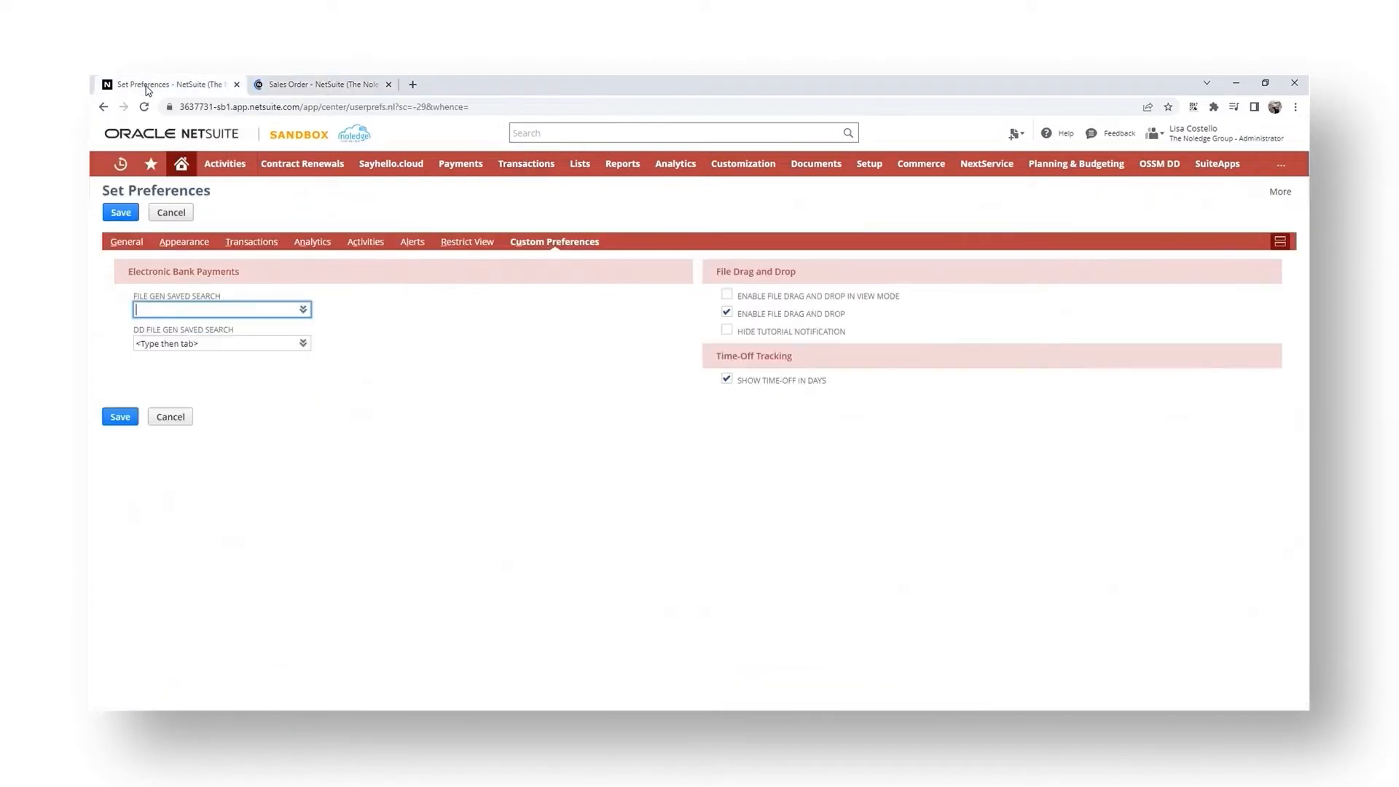
click(729, 300)
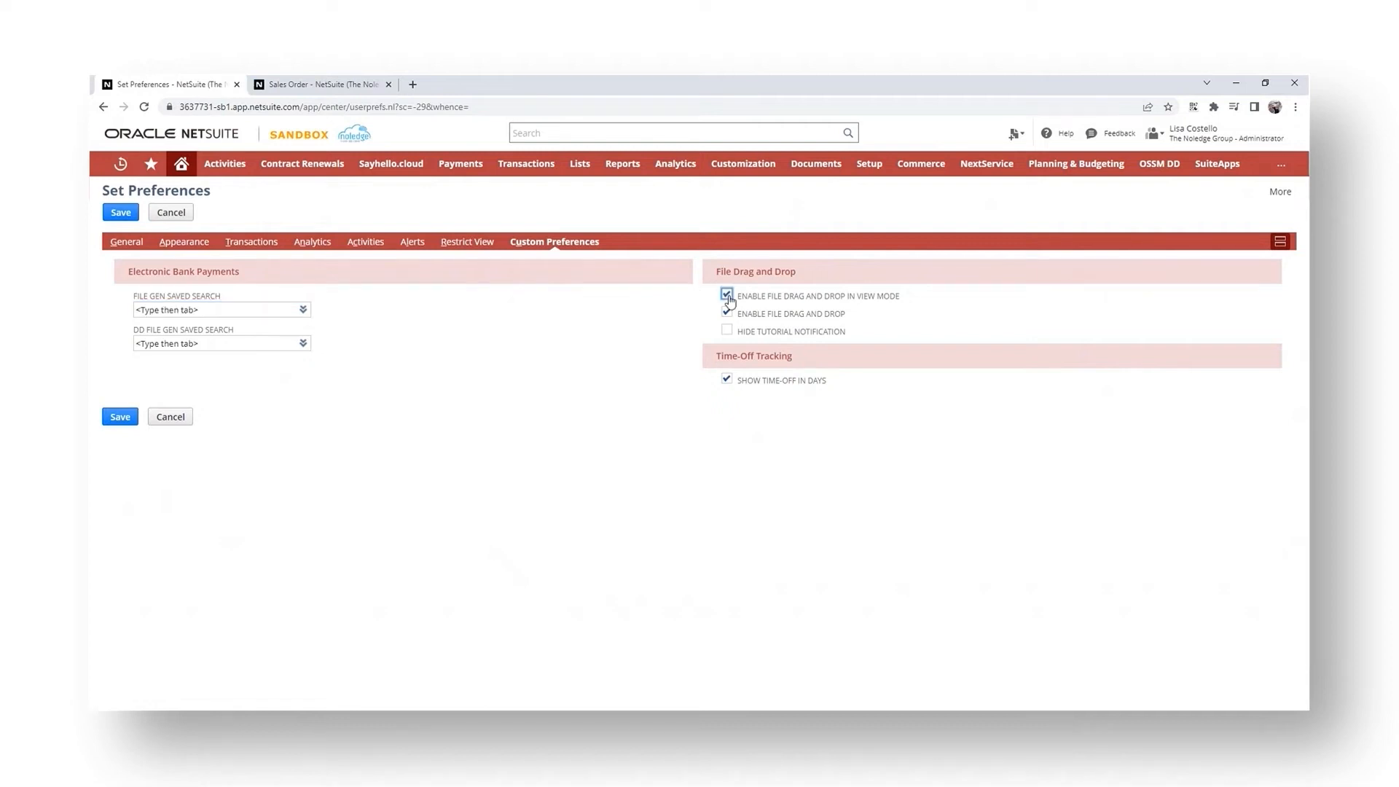
click(123, 418)
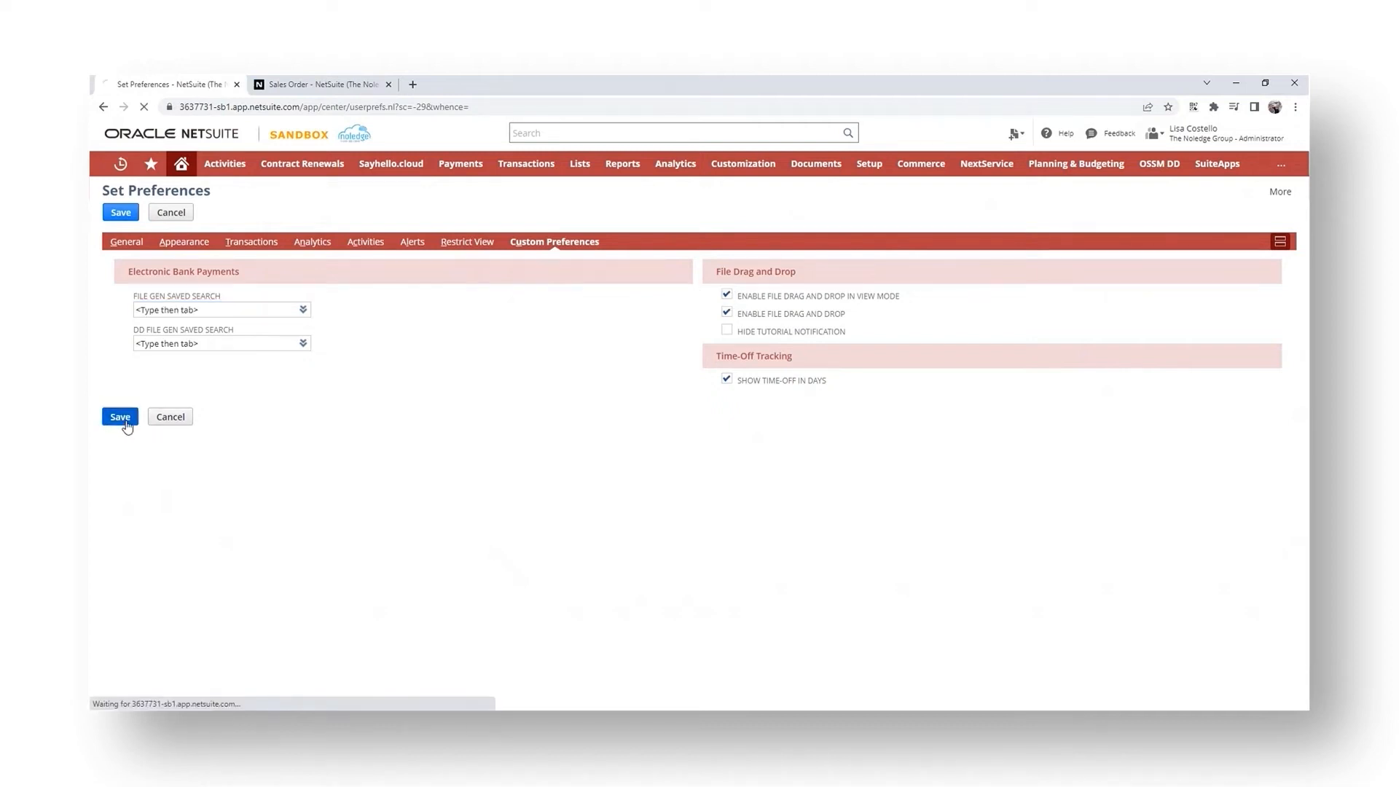
- Reload the sales order SOR-OSIE-000575 in view mode
click(312, 86)
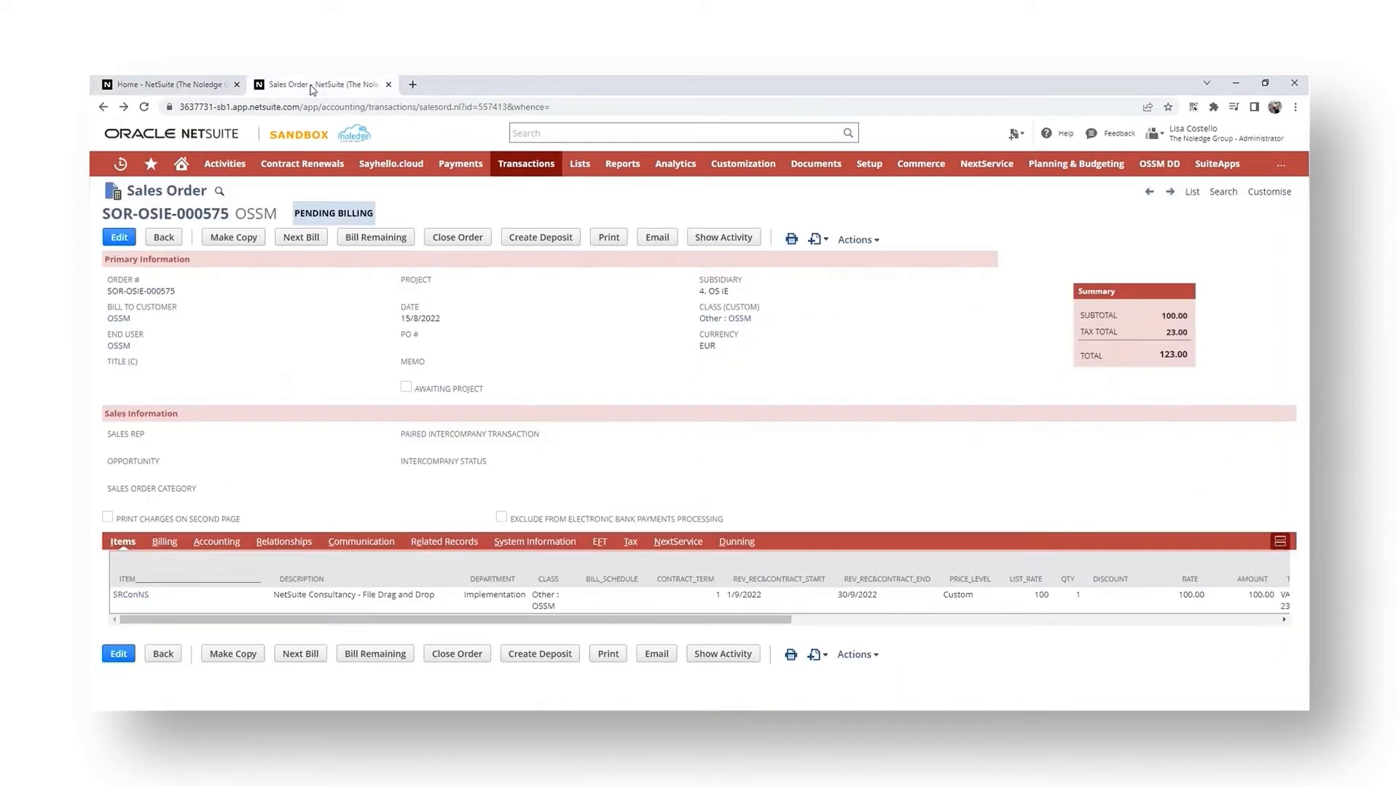
click(144, 107)
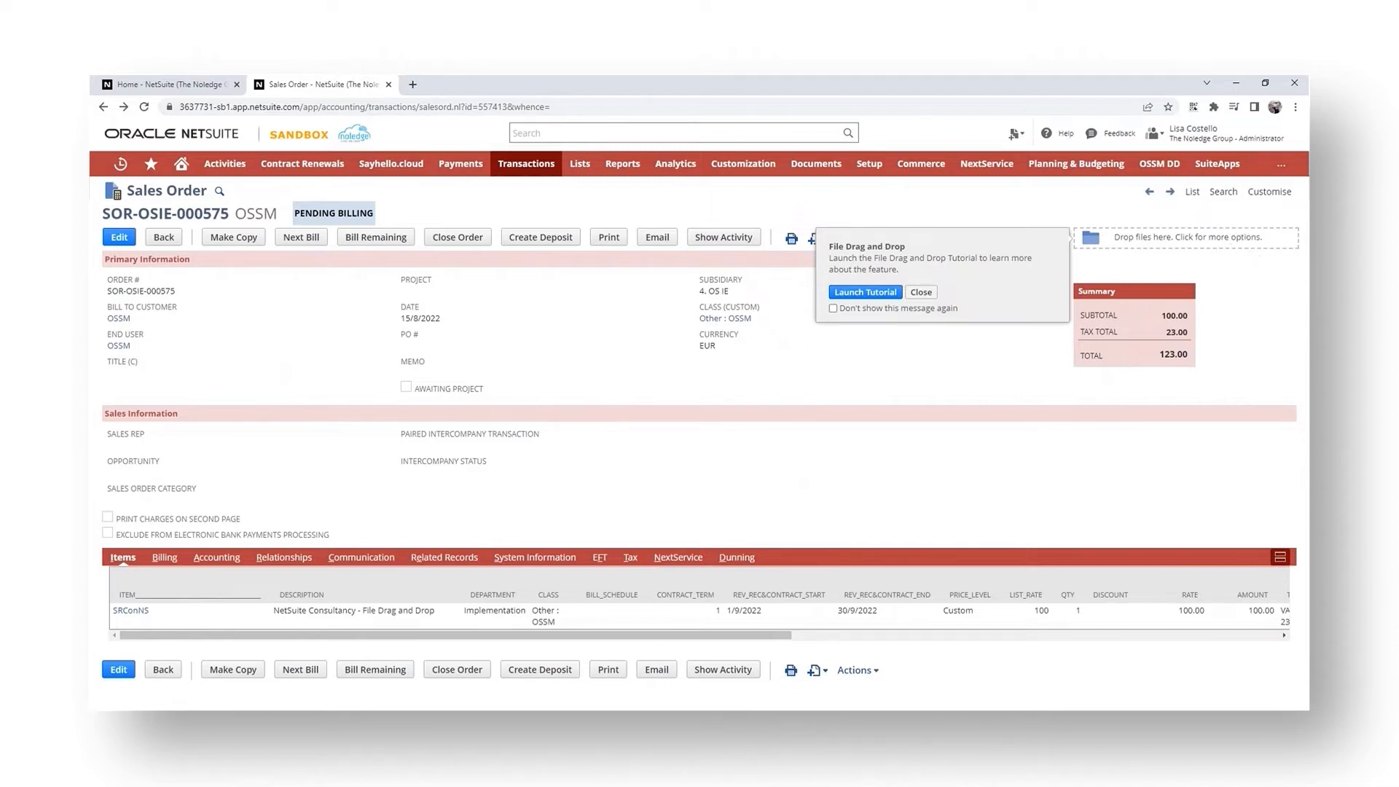
- Reopen the Custom Preferences settings and reload the sales order record again
click(195, 85)
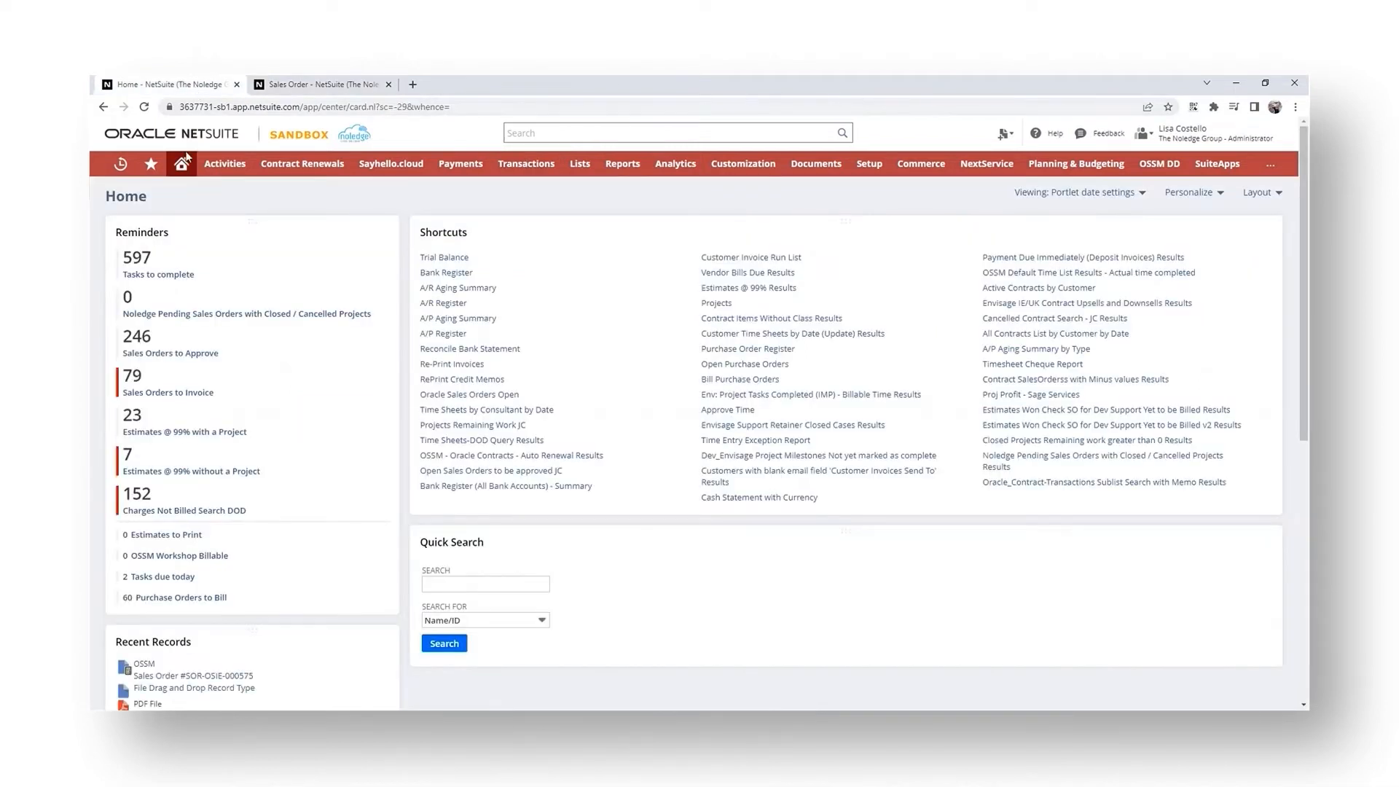
click(182, 163)
click(191, 215)
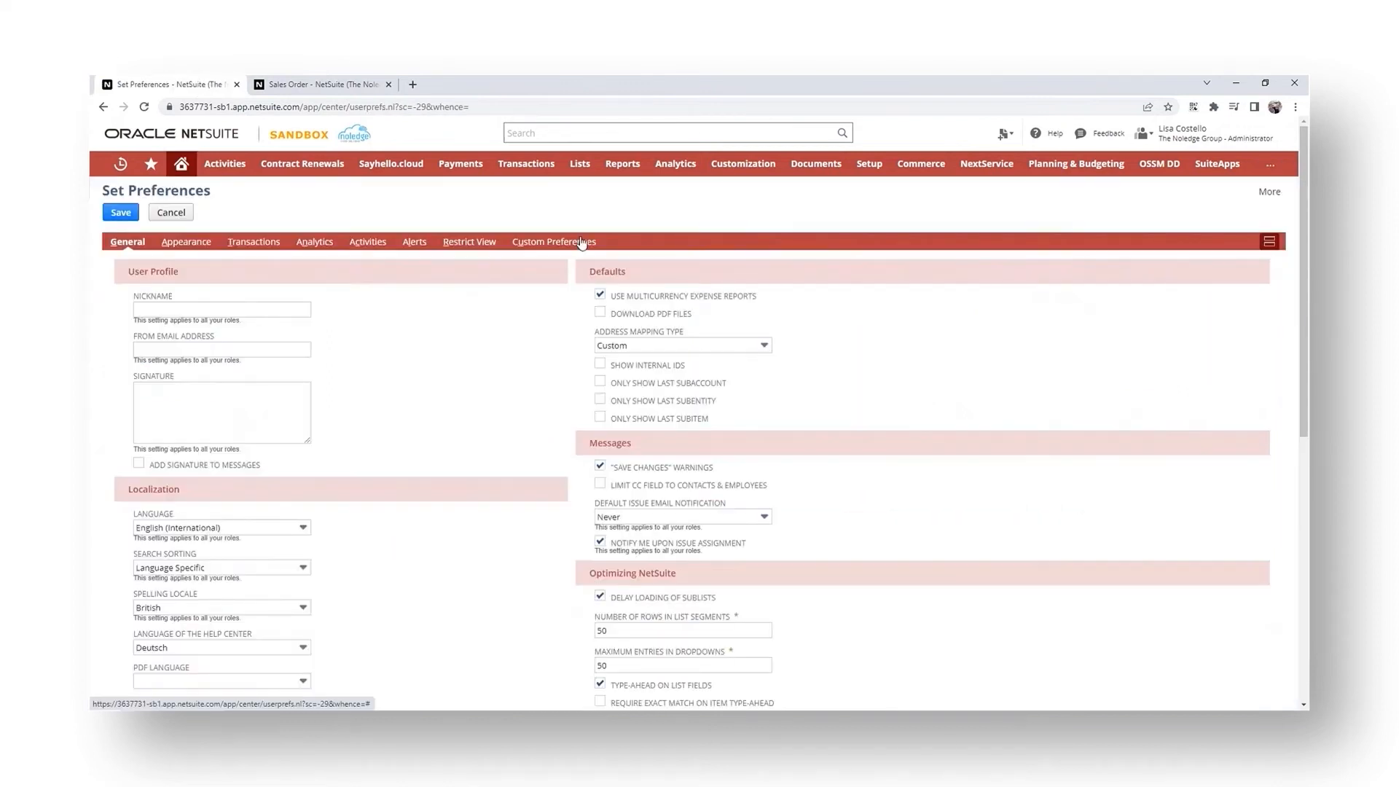
click(555, 241)
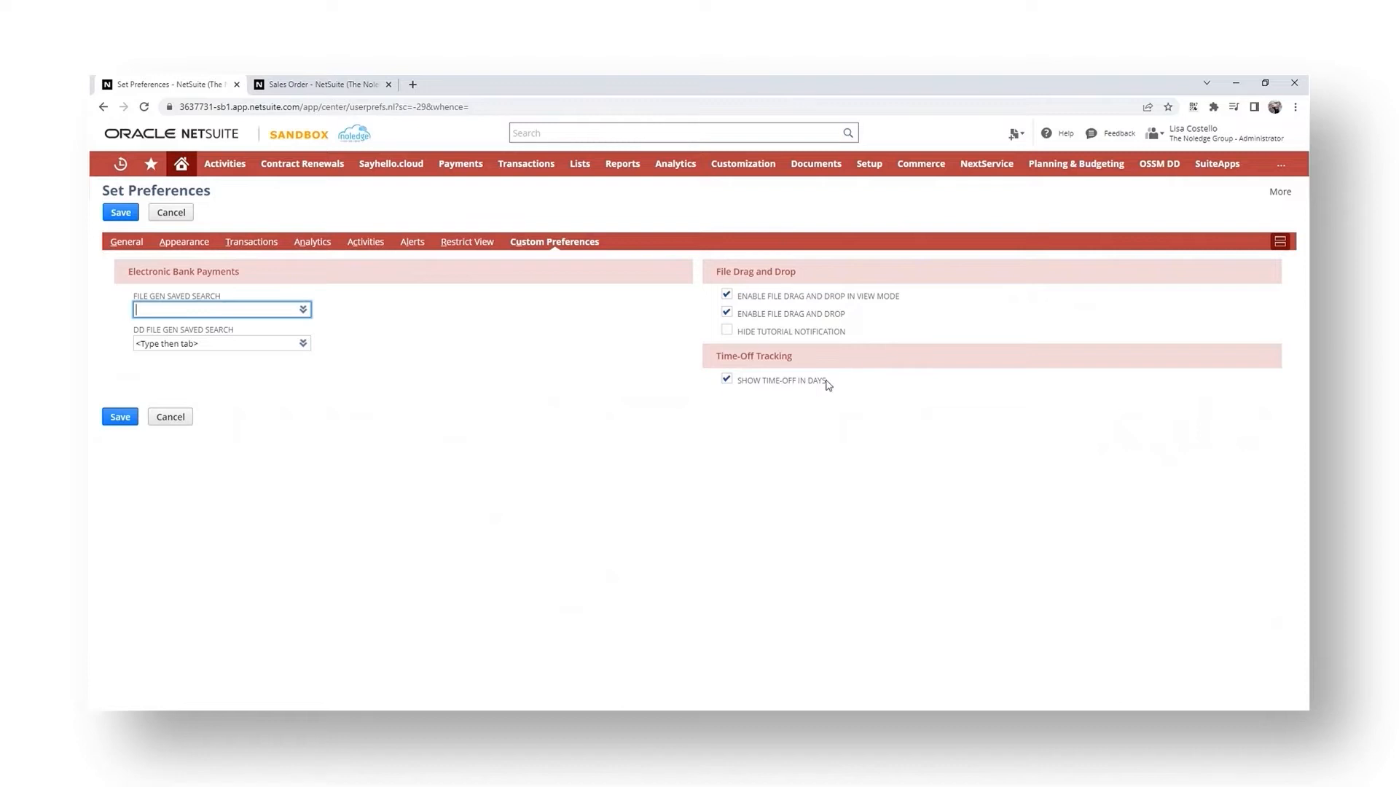
click(328, 85)
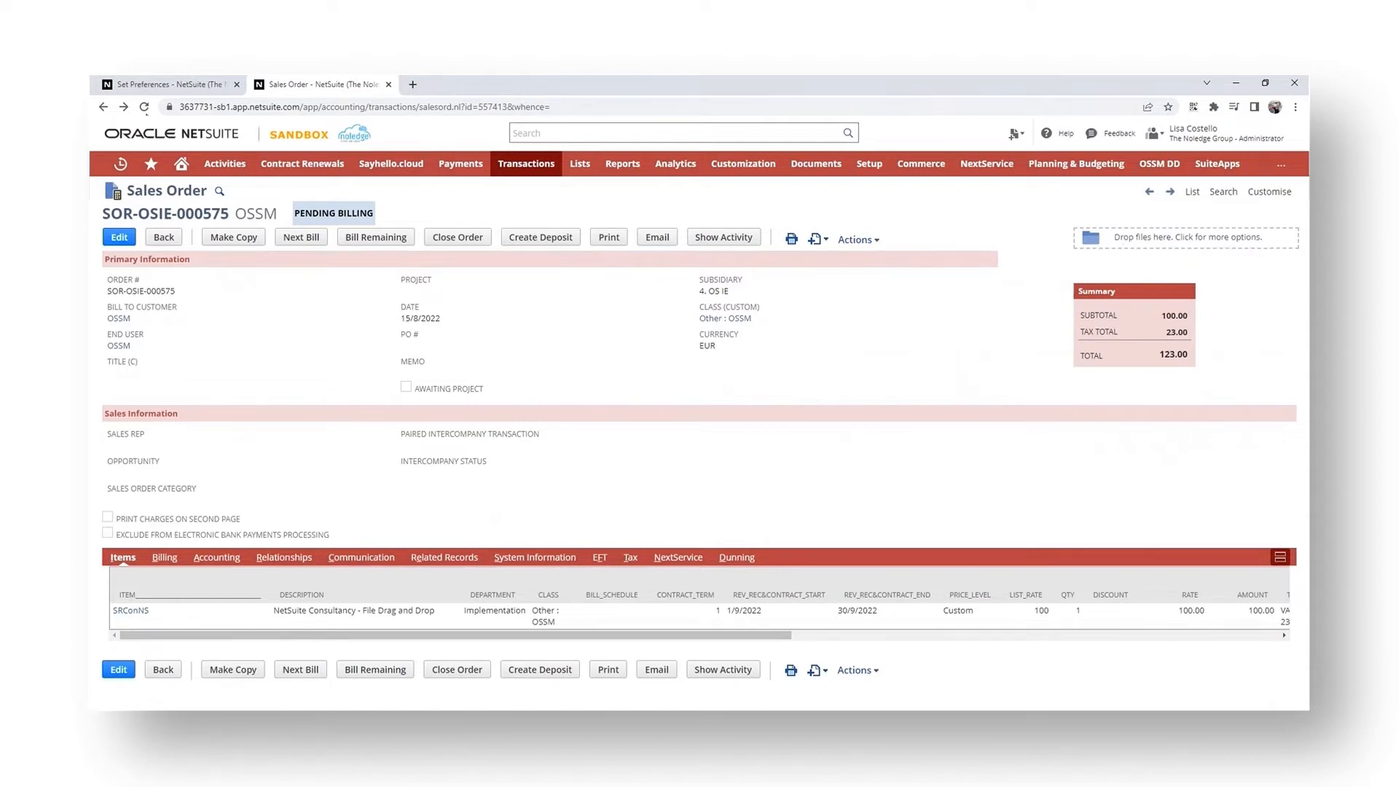
click(145, 107)
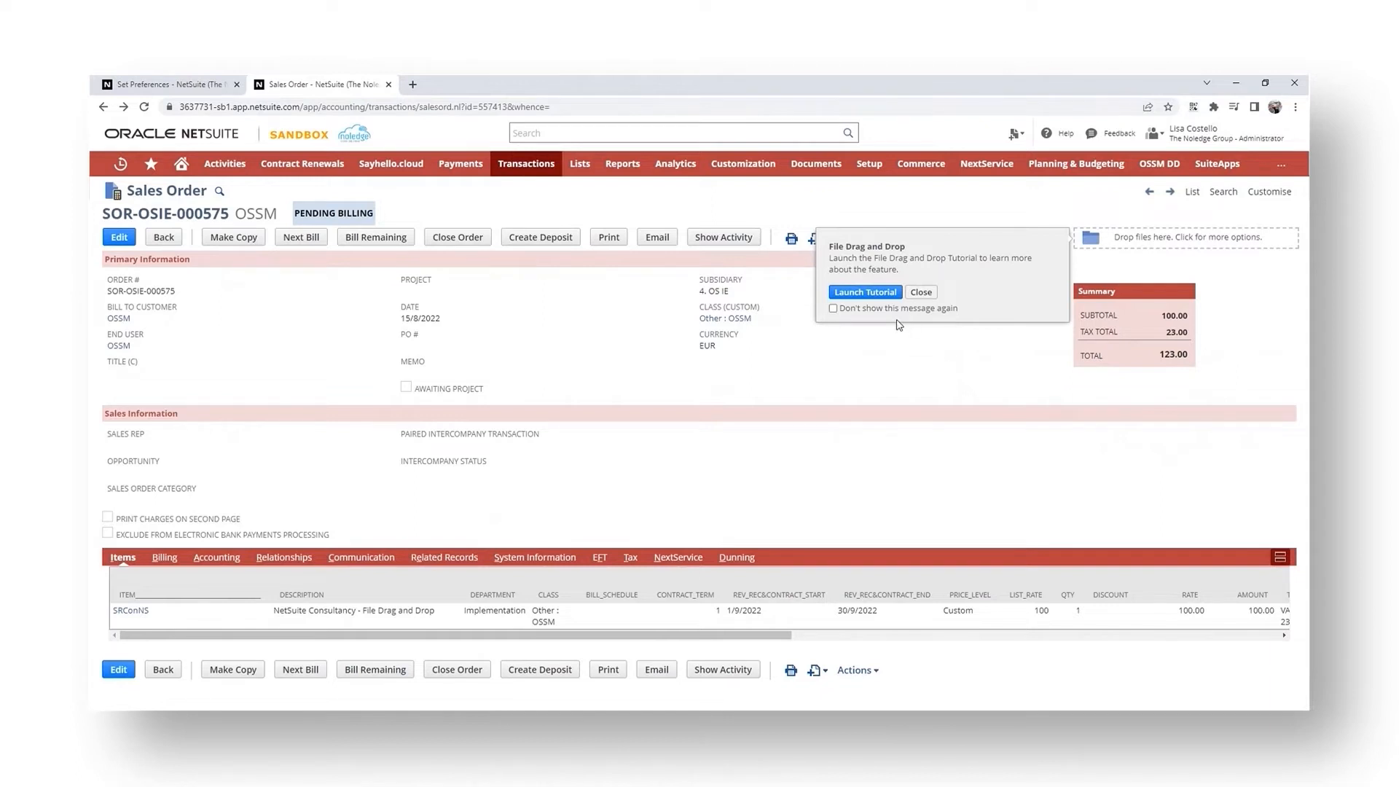
- Enable Hide Tutorial Notification under File Drag and Drop and save the preferences
click(169, 85)
click(727, 338)
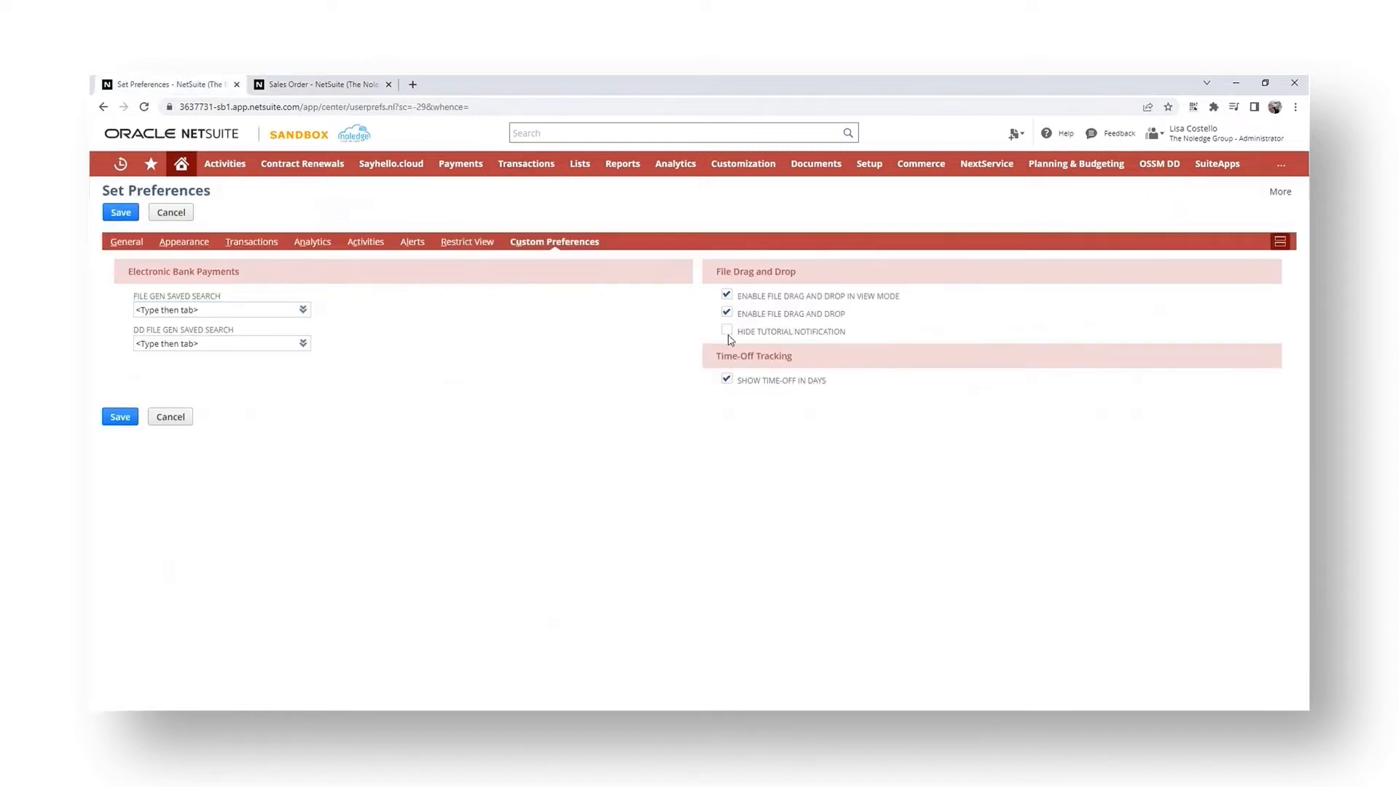
click(728, 331)
click(116, 425)
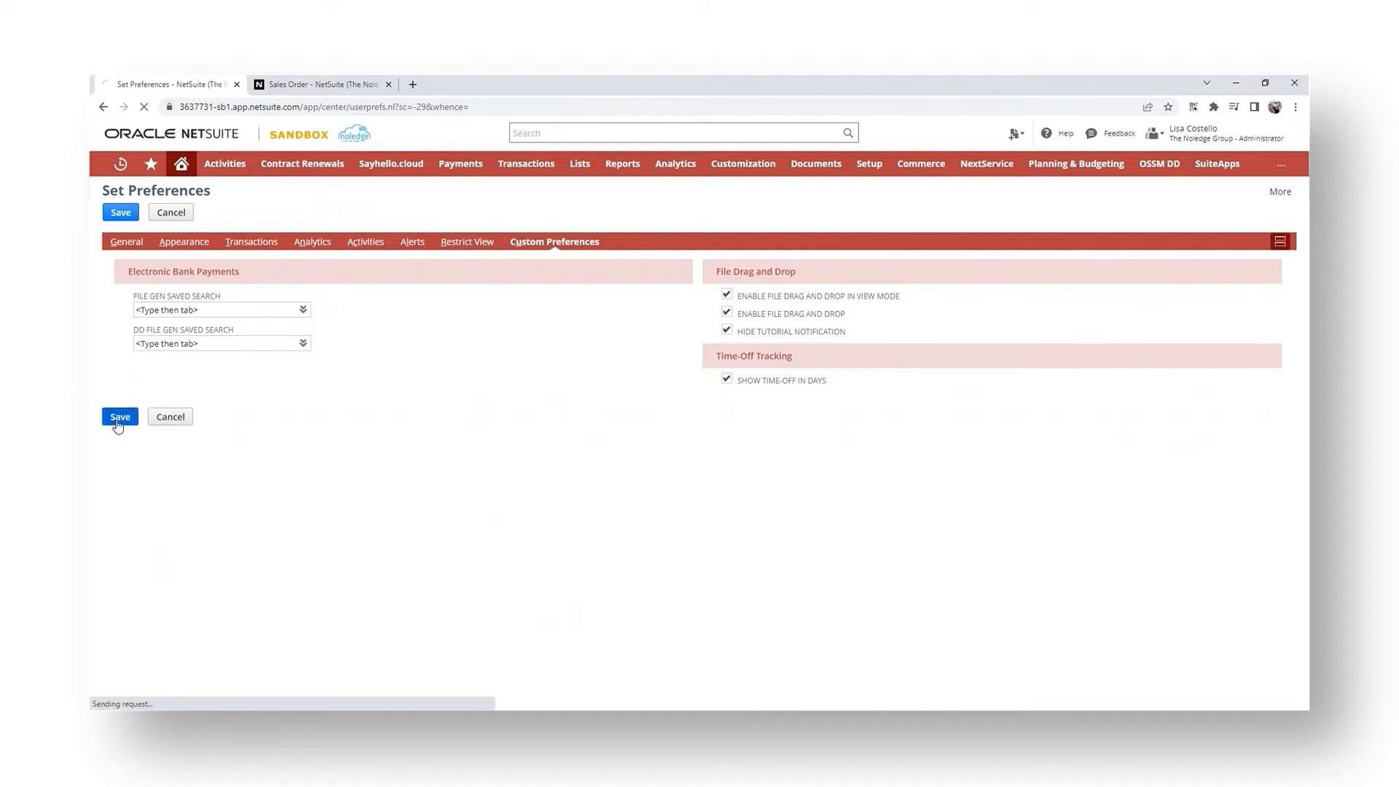
- Reload the sales order and open the drop zone's information panel, then close it
click(299, 84)
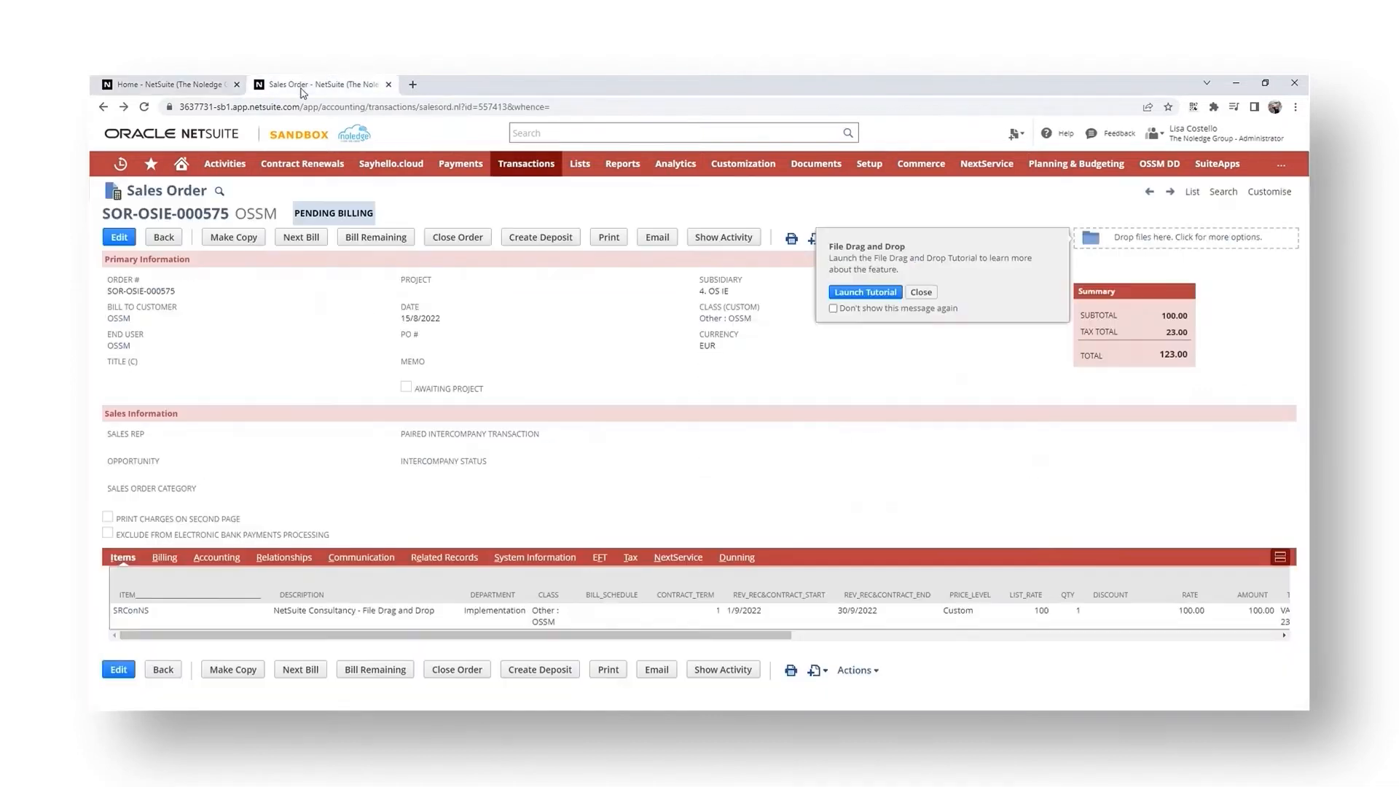
click(146, 108)
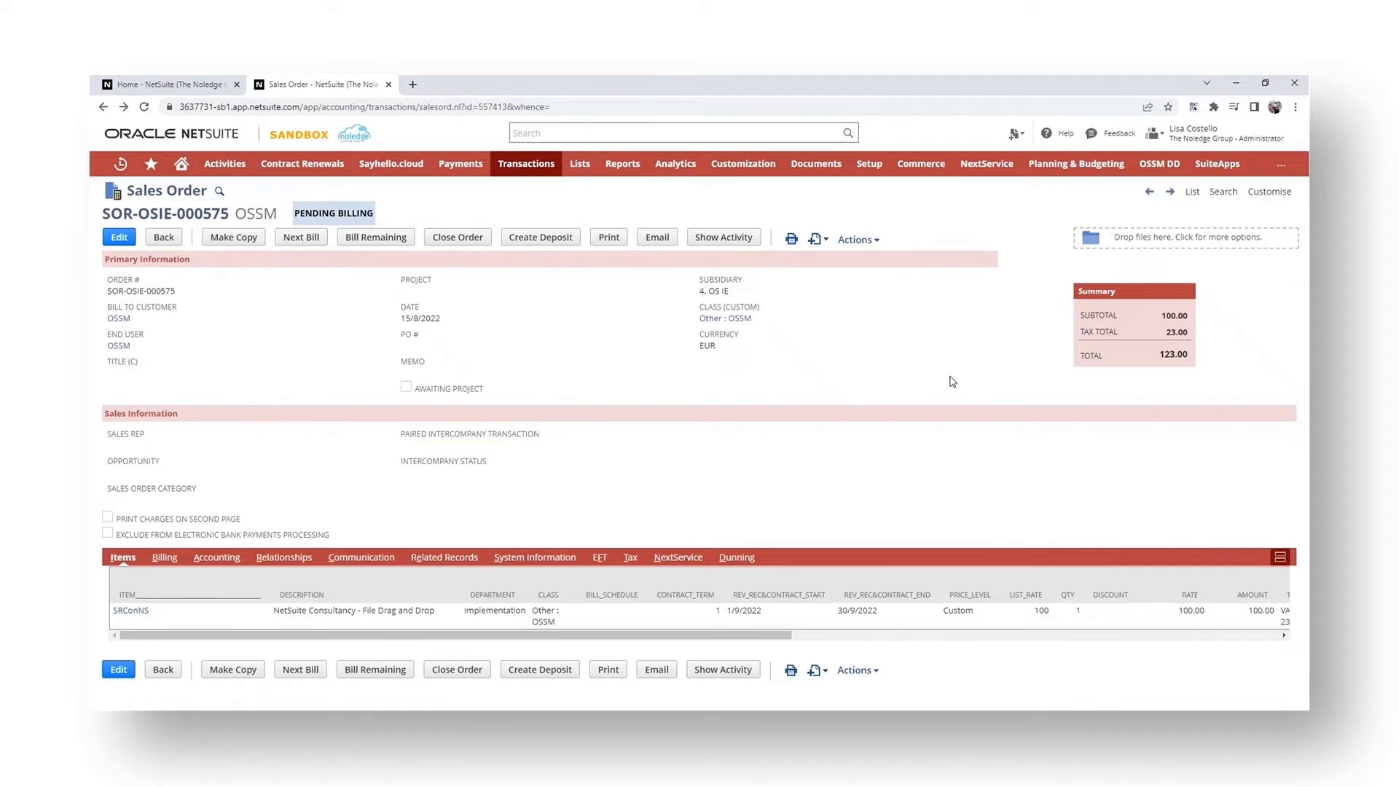
click(1131, 247)
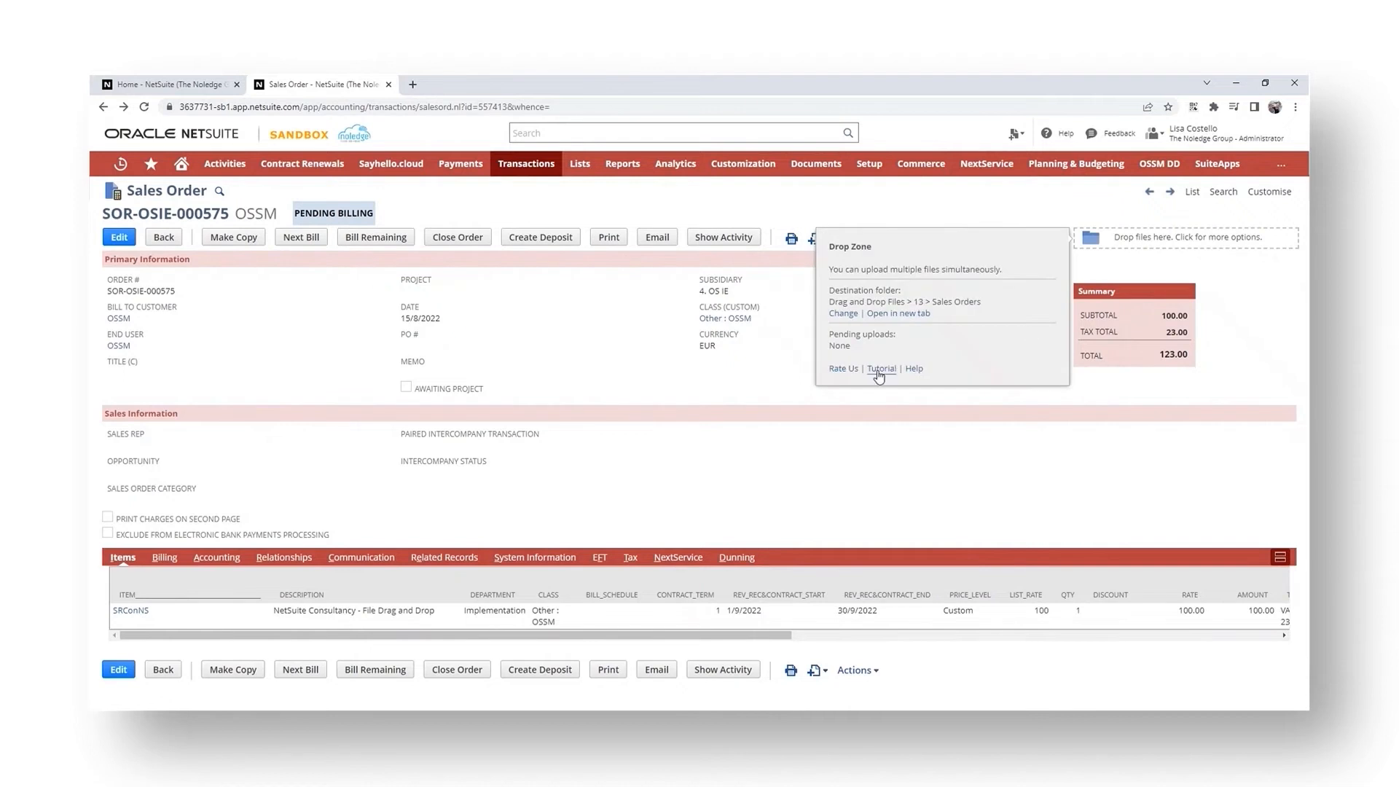
click(599, 456)
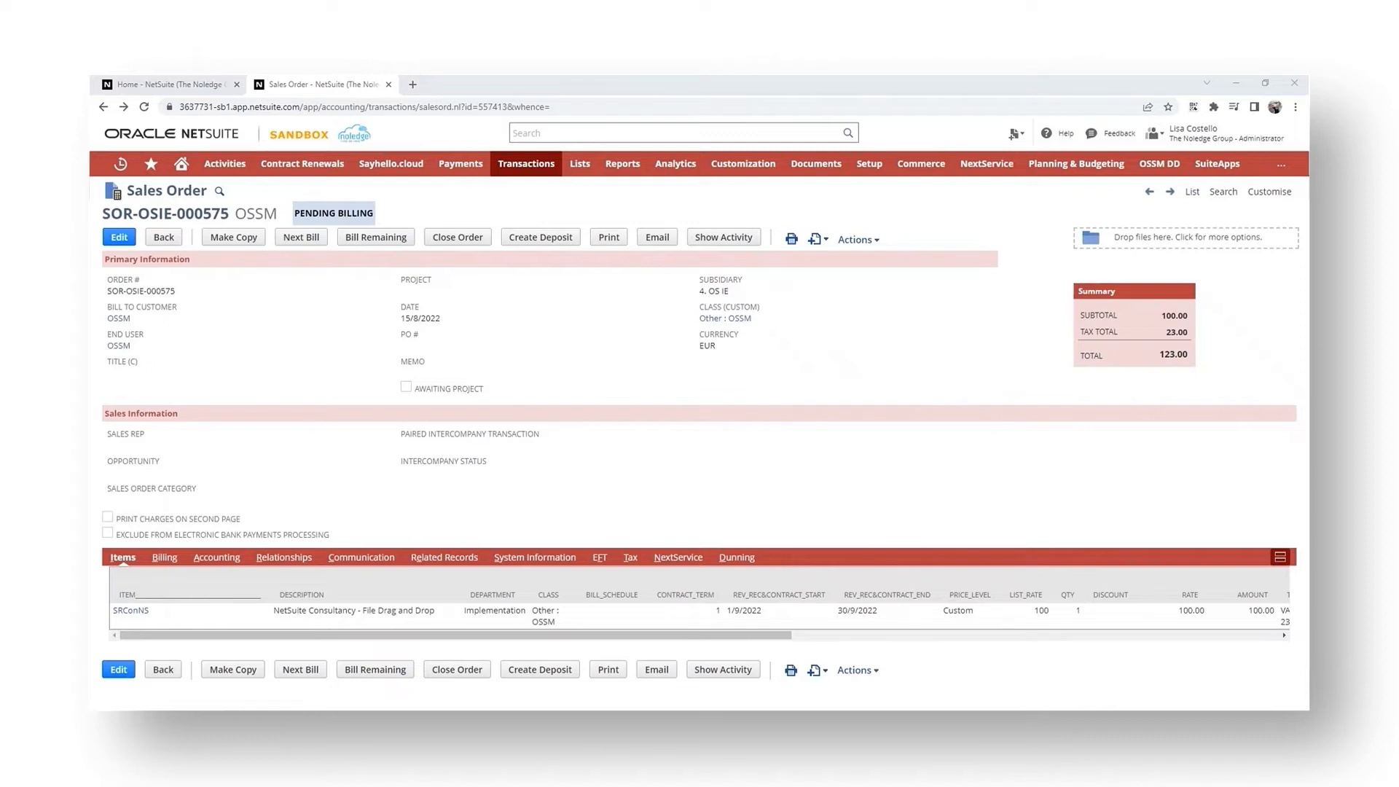
- Drag a PDF file onto the sales order's drop zone and view its attached files under Communication
drag(190, 365, 1132, 245)
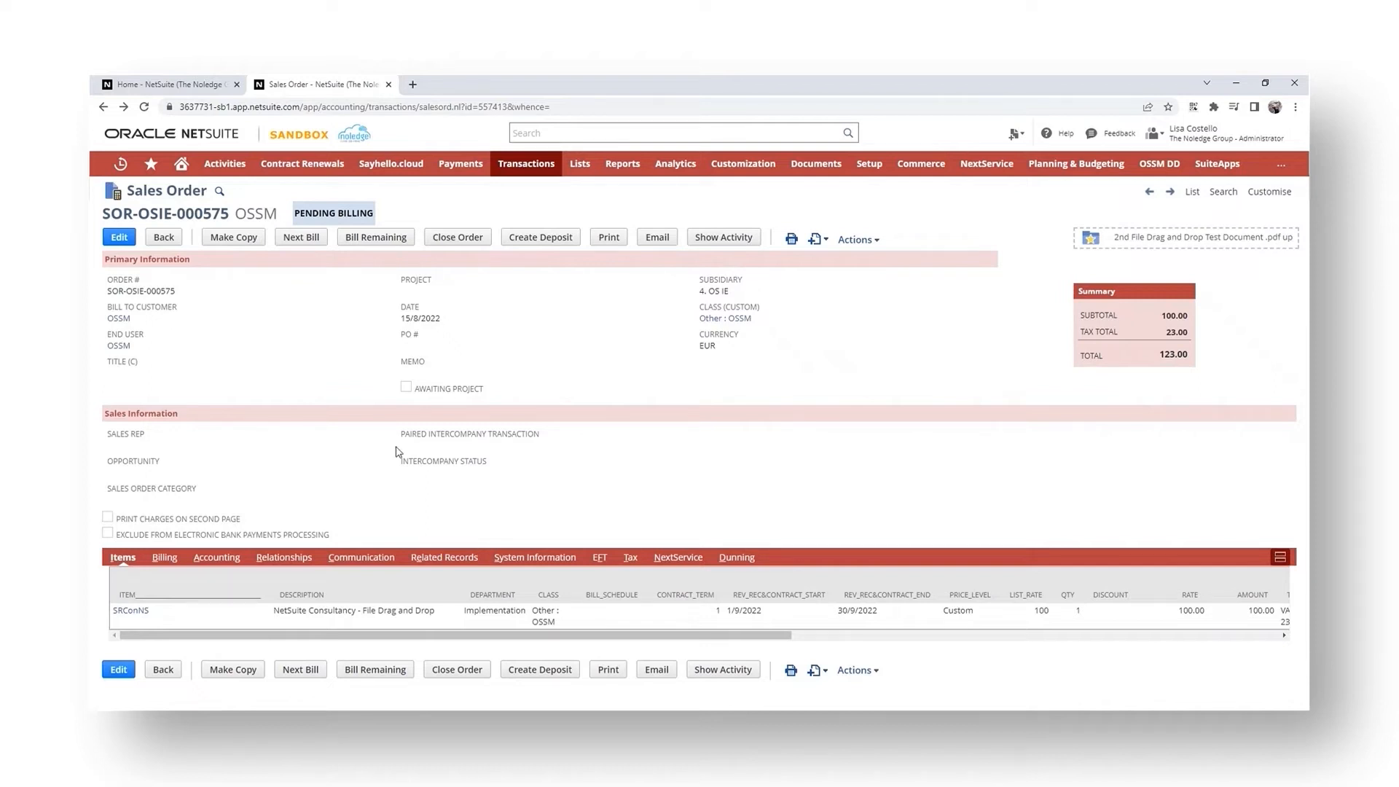
click(362, 558)
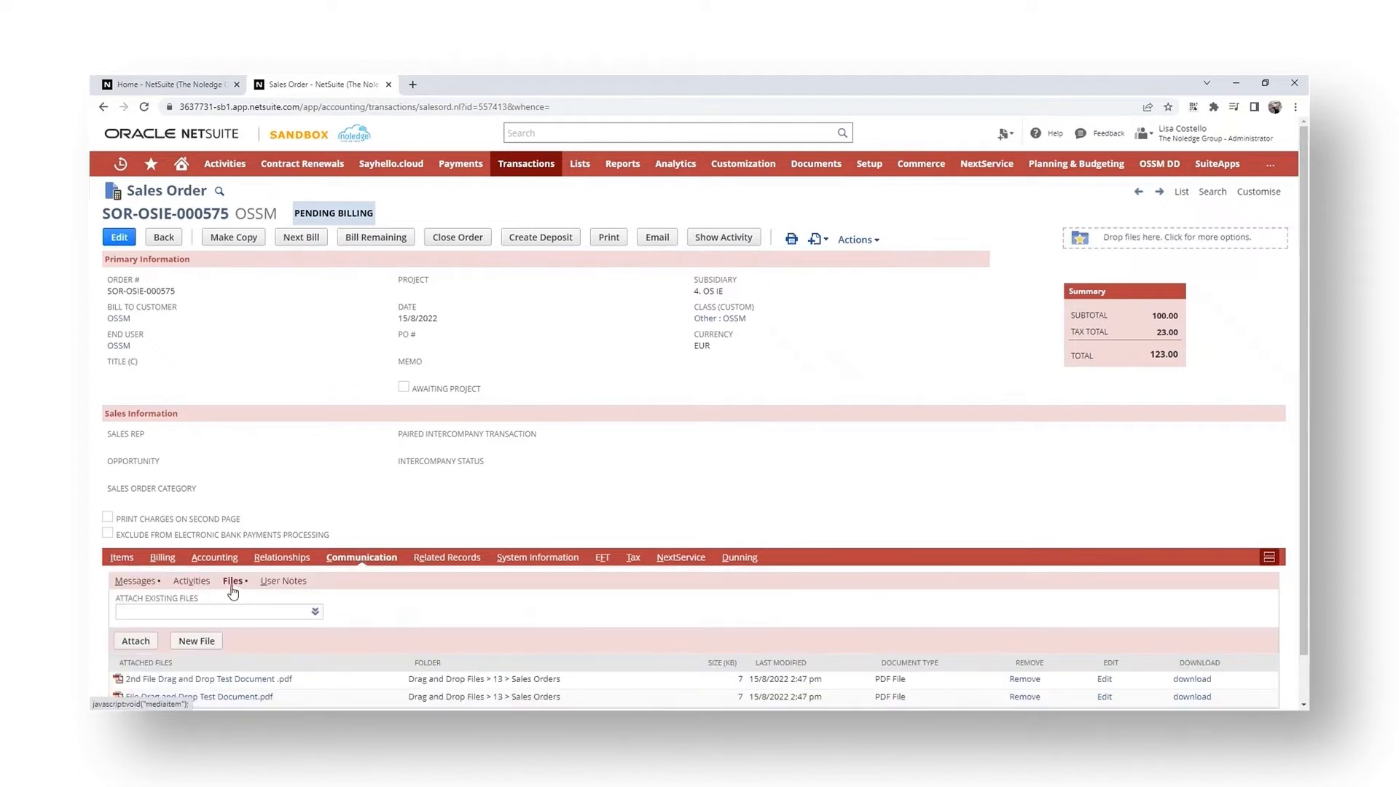
scroll(231, 685, down, 1)
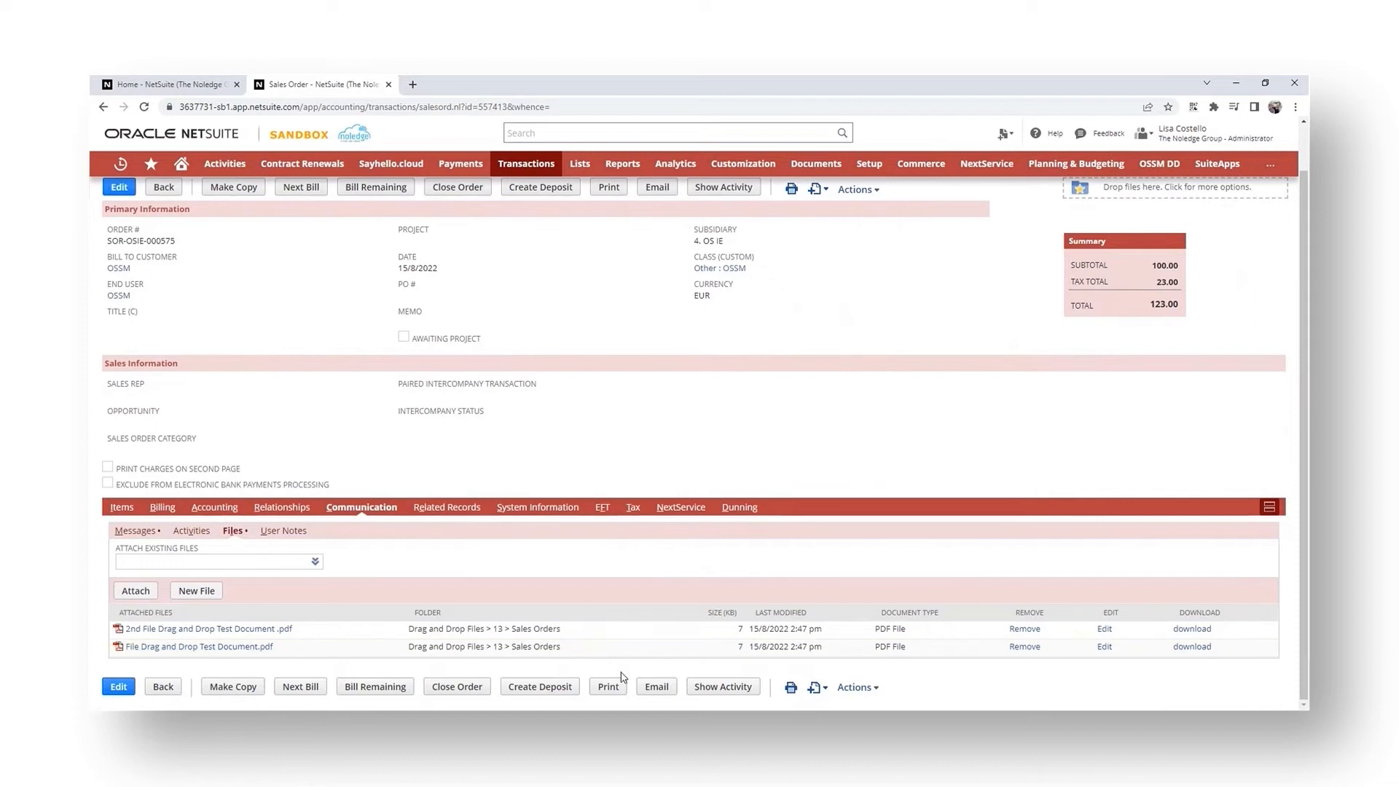
- Remove the 2nd File Drag and Drop Test Document attachment, then drop both test PDFs onto the drop zone, confirming overwrite
click(1026, 629)
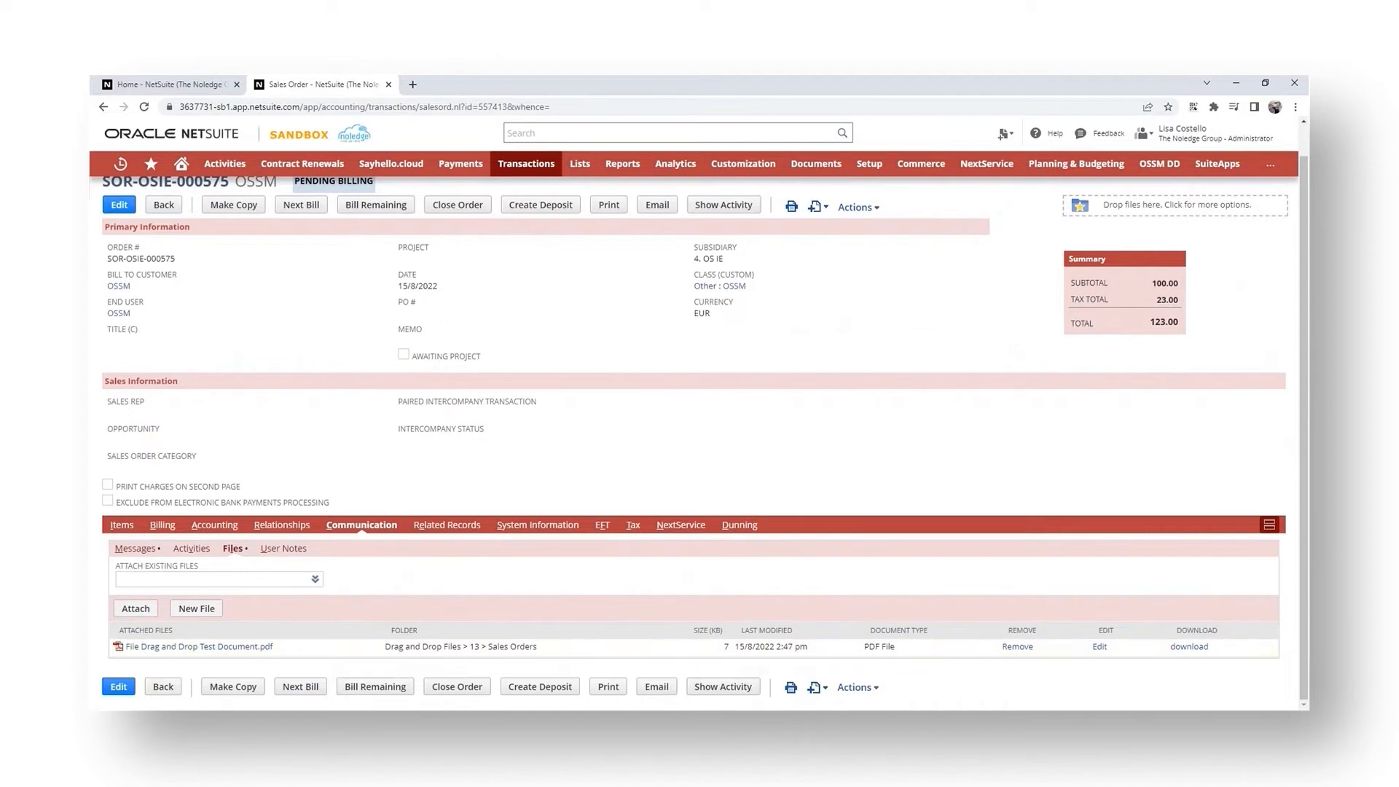
drag(90, 218, 1149, 223)
drag(1048, 304, 1152, 217)
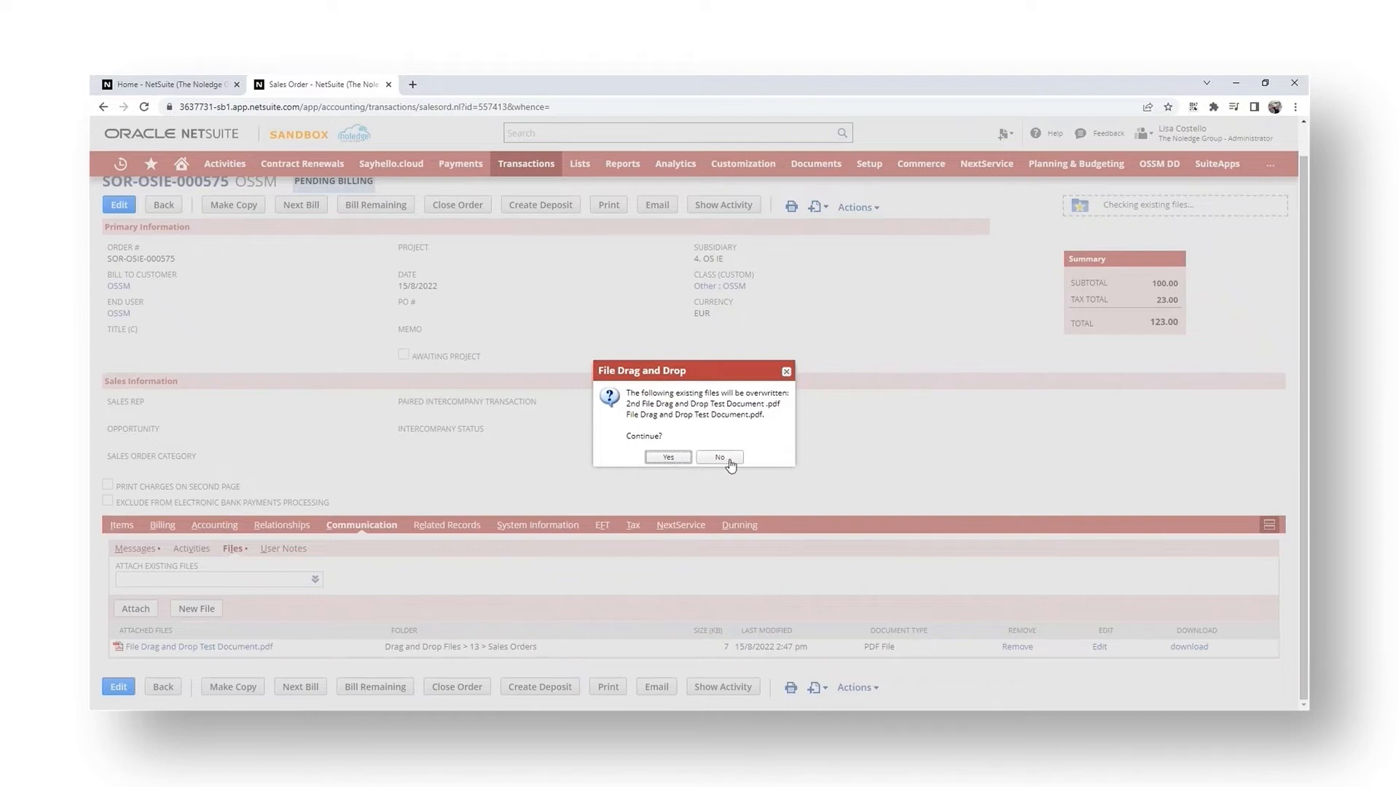
click(667, 463)
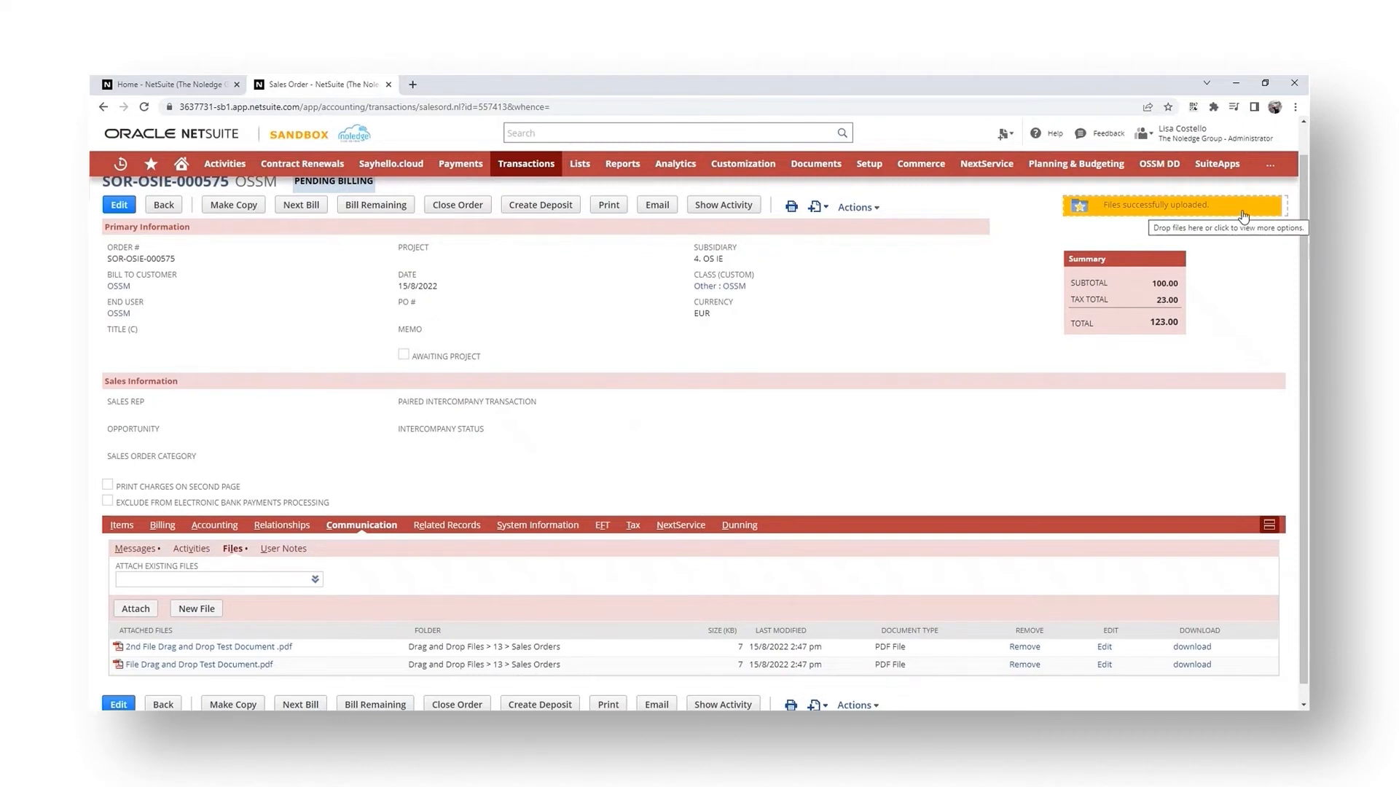
- Open the sales order in edit mode and show the Items subtab lines
click(121, 527)
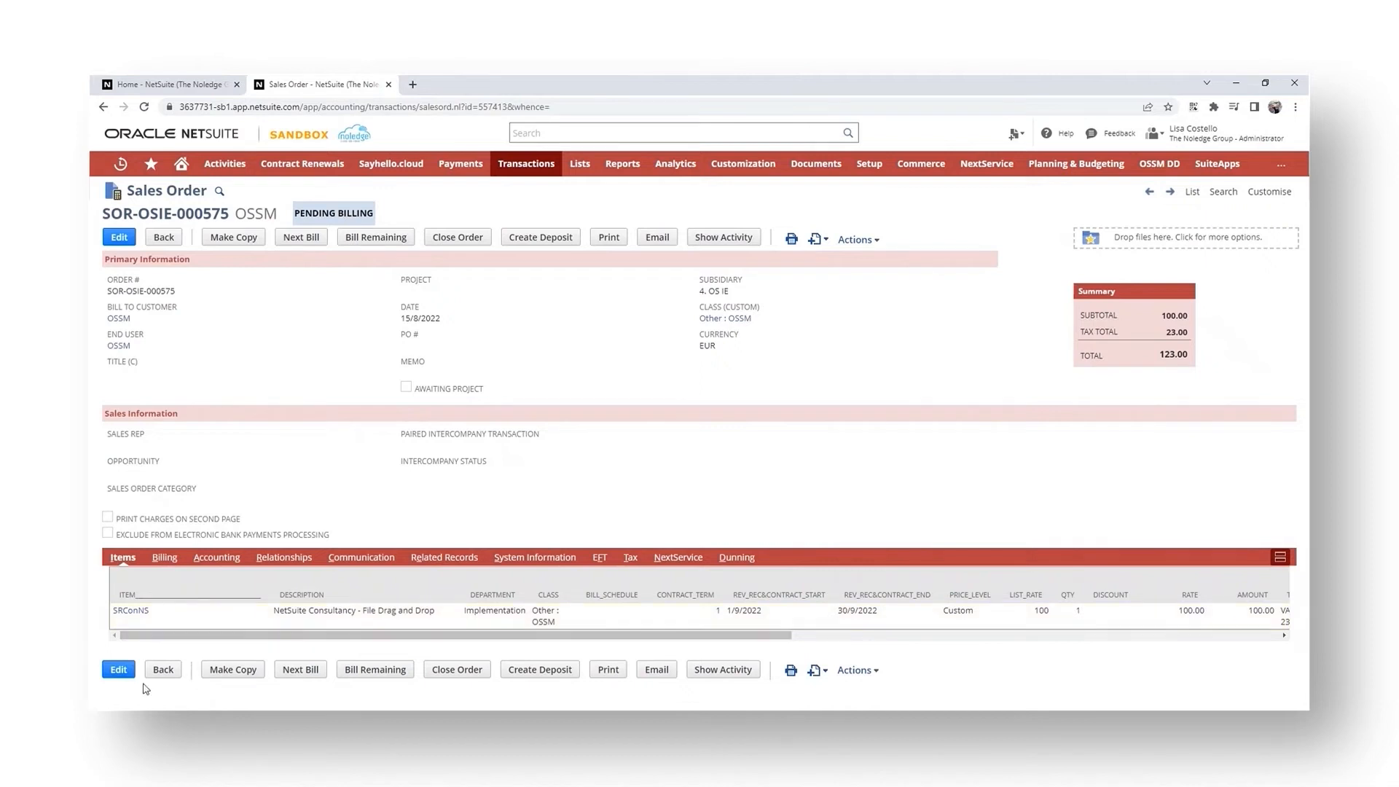
click(119, 670)
drag(89, 510, 352, 658)
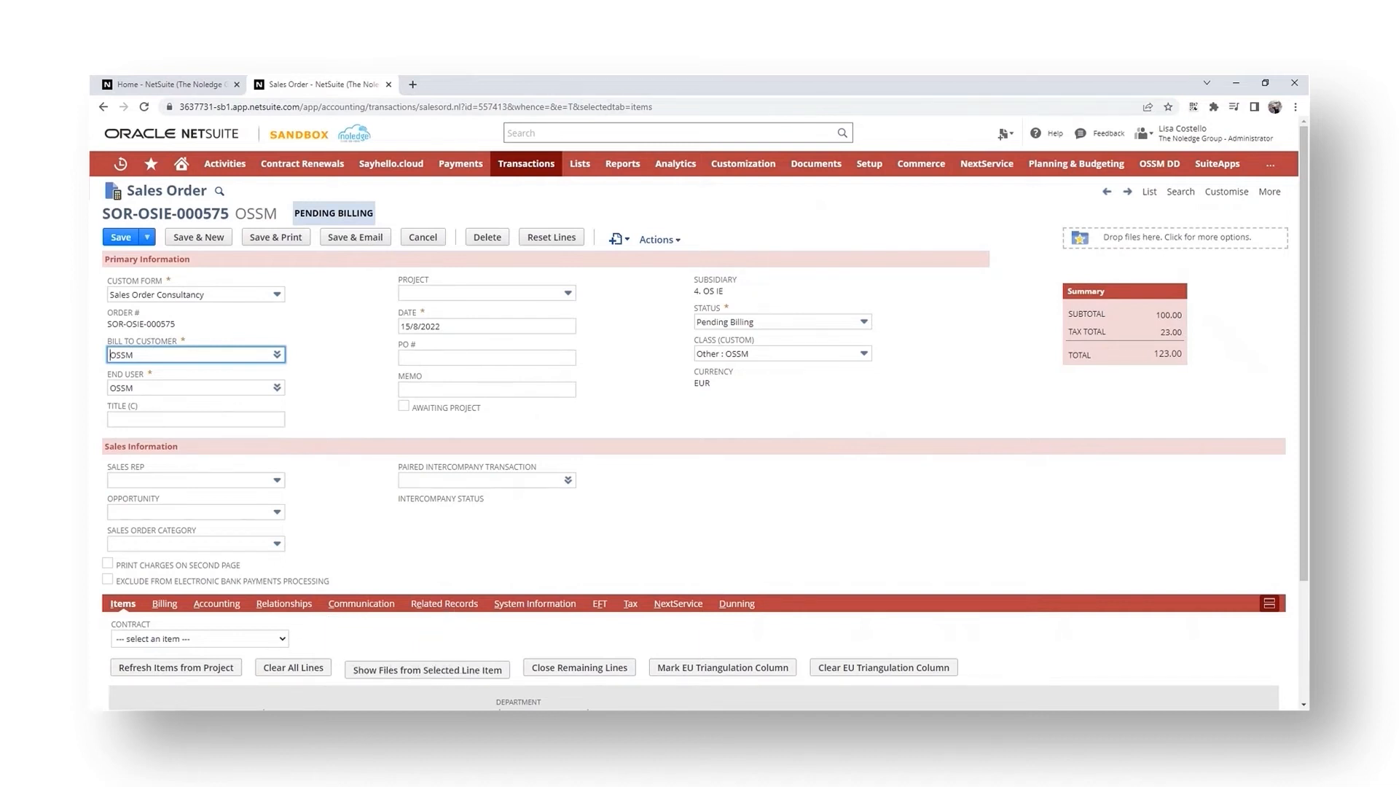
scroll(594, 511, down, 3)
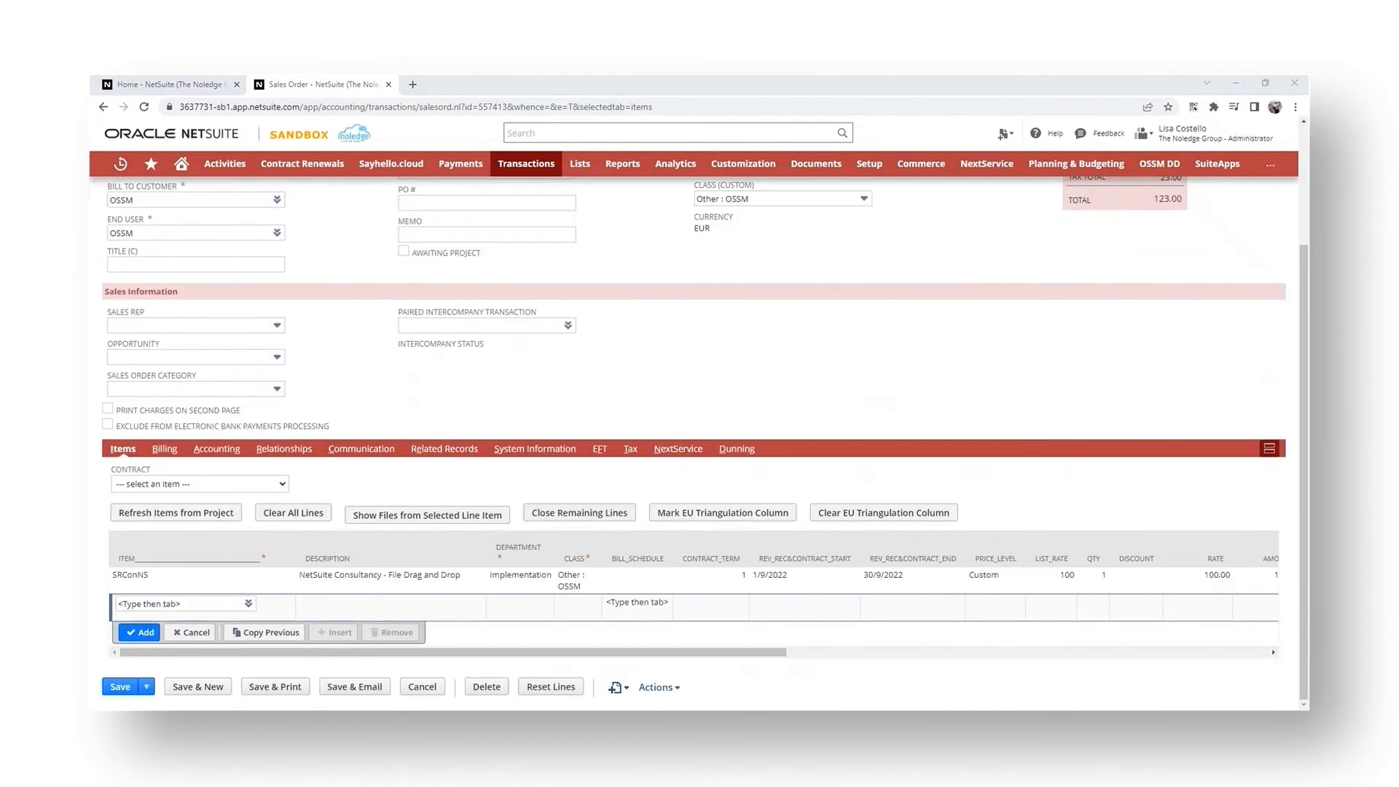
- Drop a test PDF onto the SRConNS item line and confirm overwriting the existing files
drag(361, 408, 362, 581)
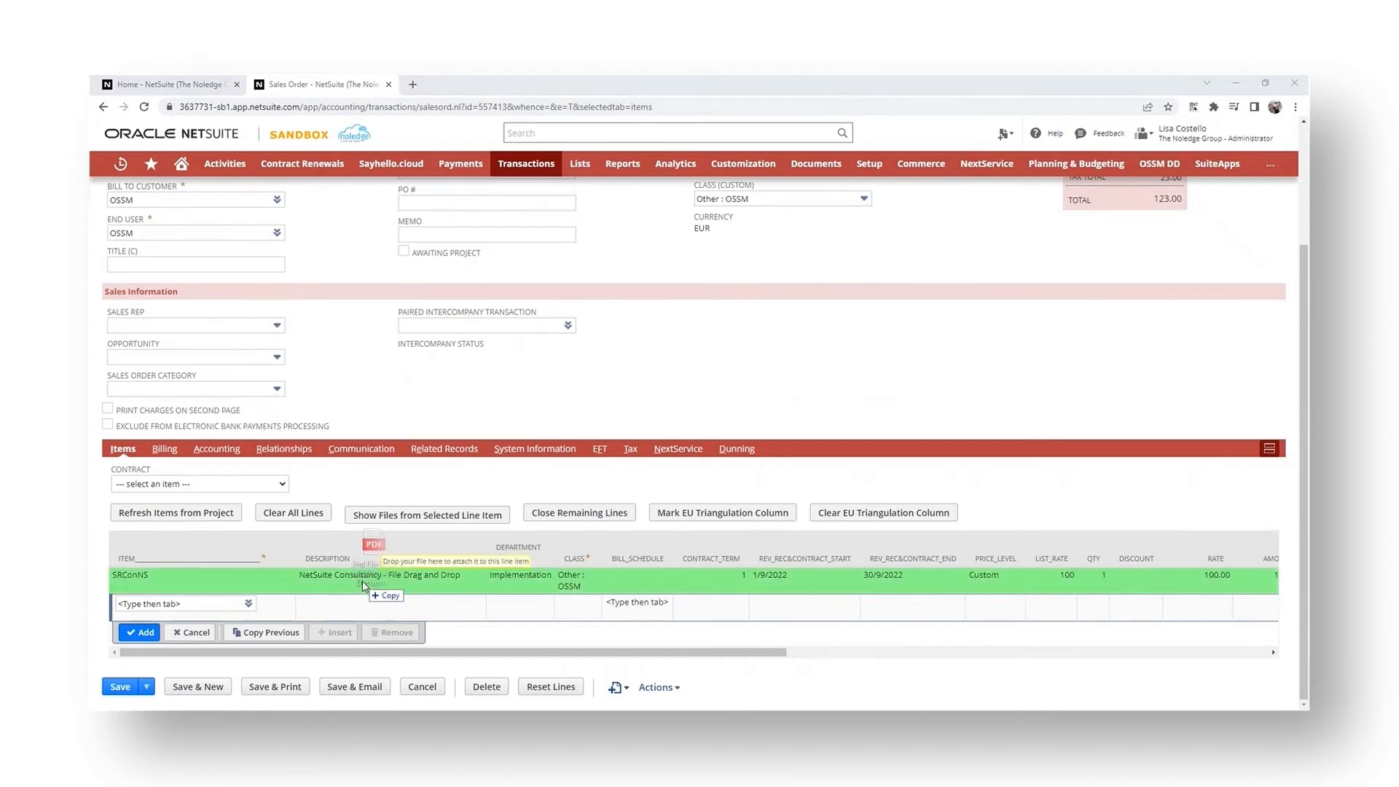
drag(362, 580, 362, 581)
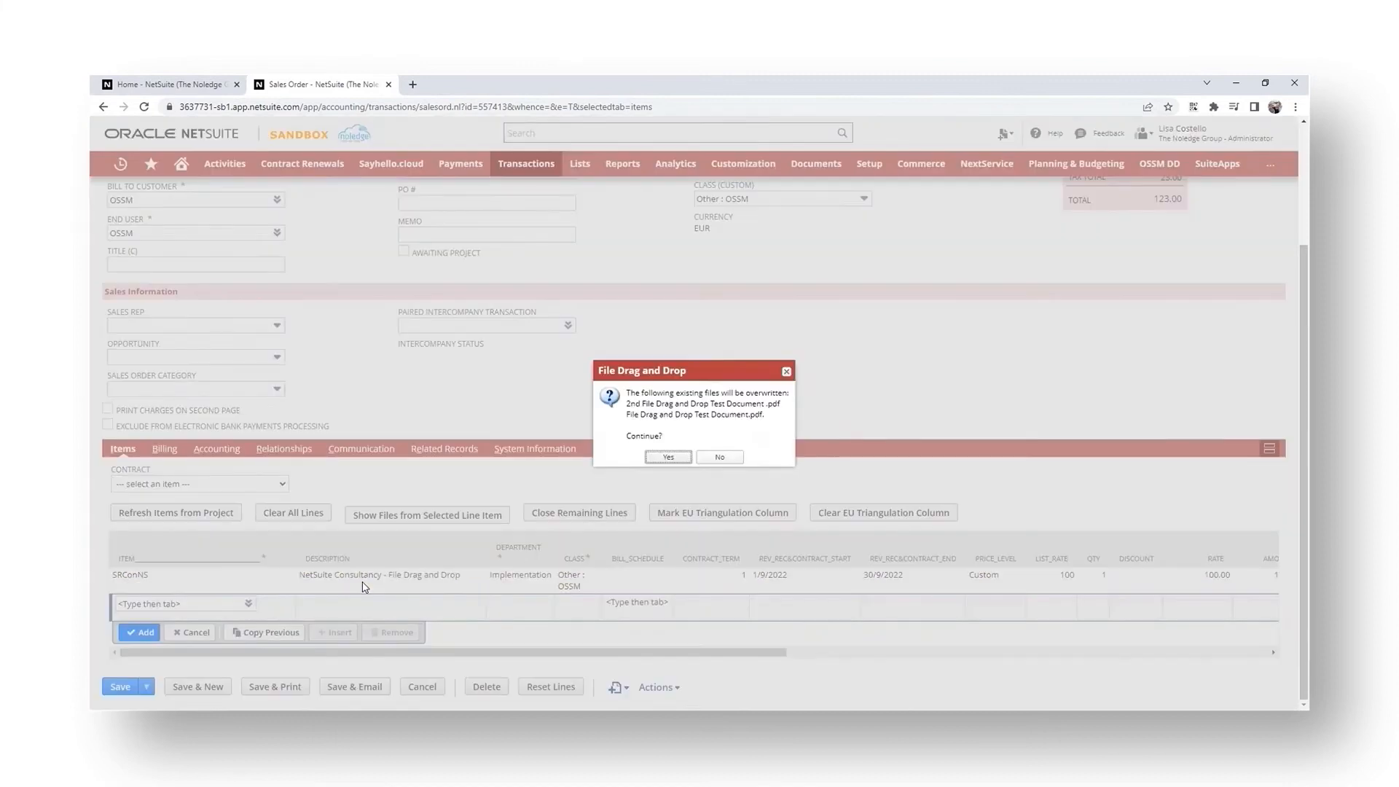
click(666, 458)
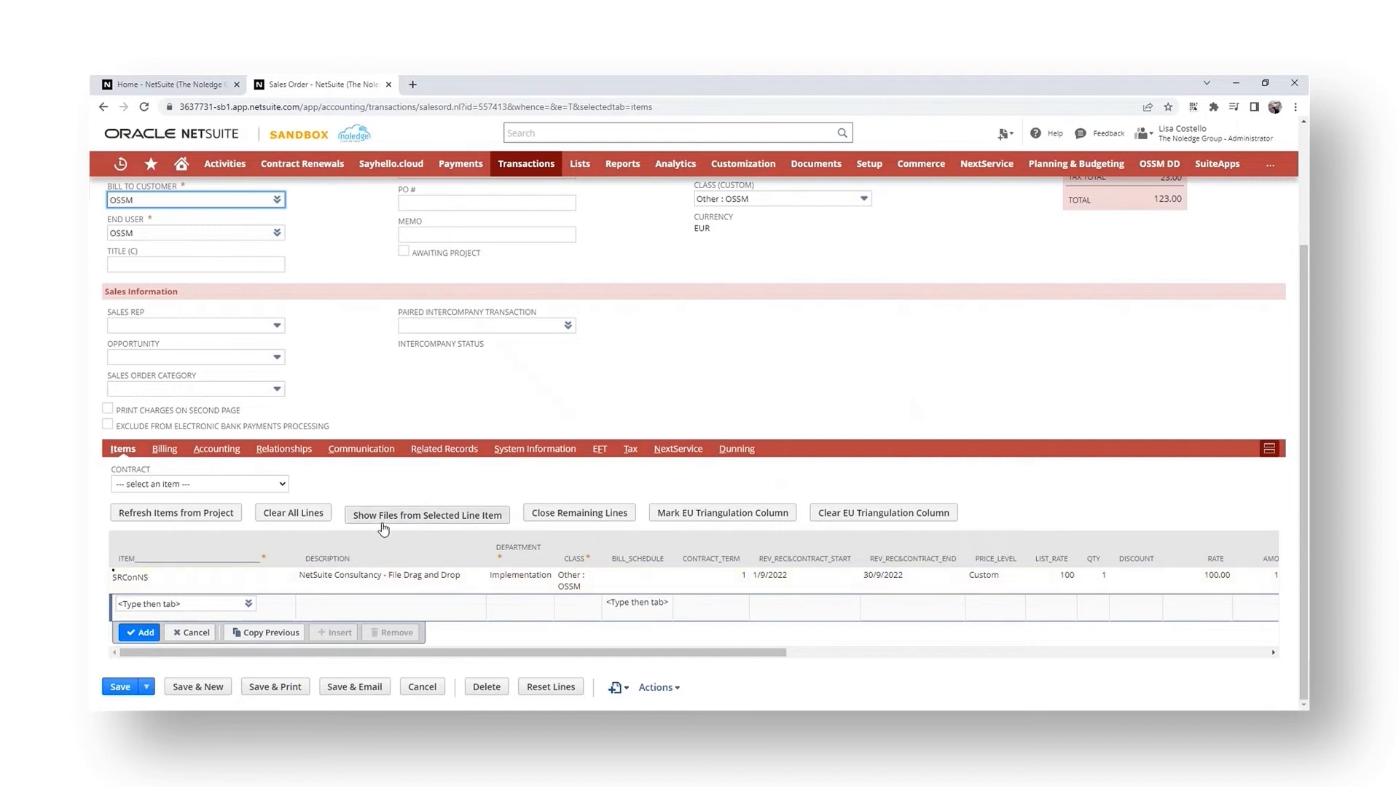
- Select the item line, review its attached files, close the list, and save the sales order
click(452, 589)
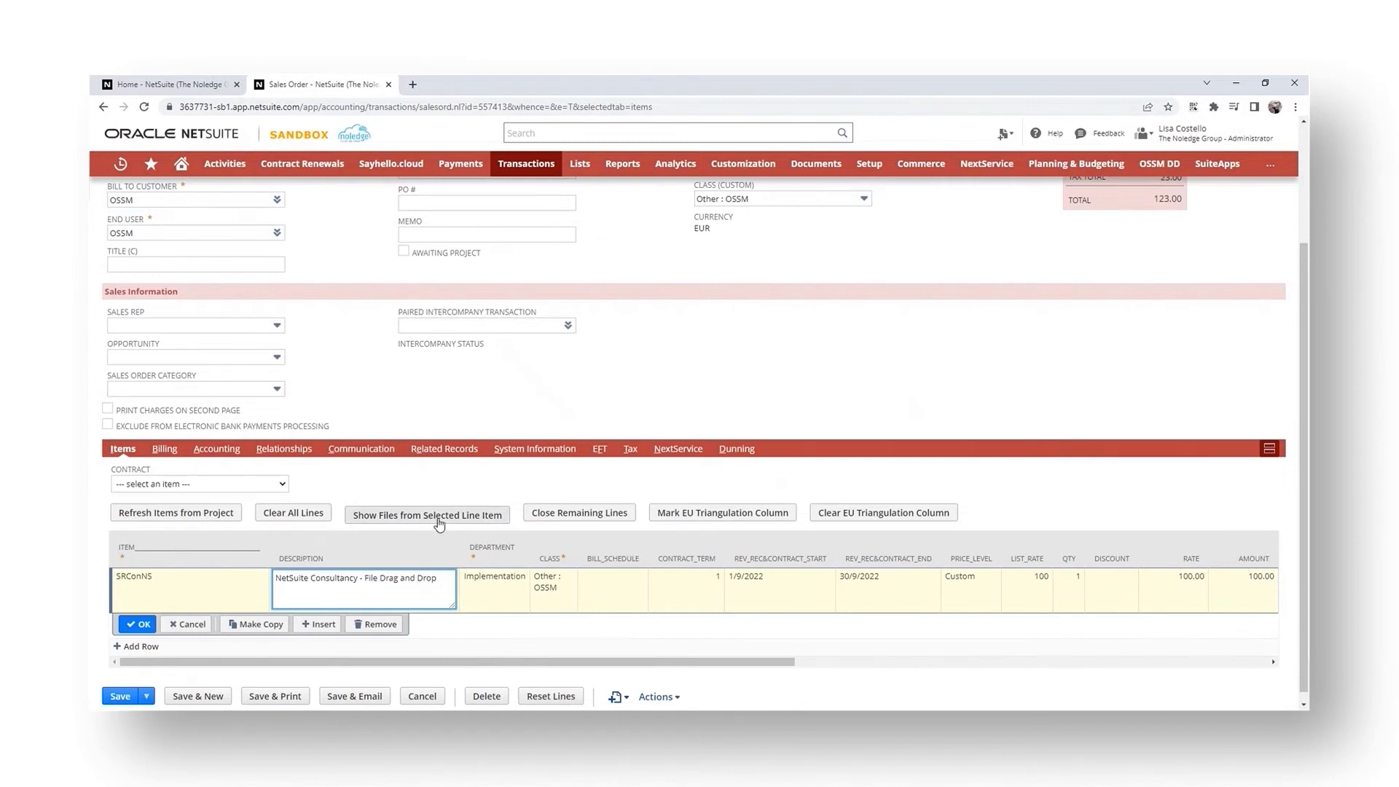
click(440, 523)
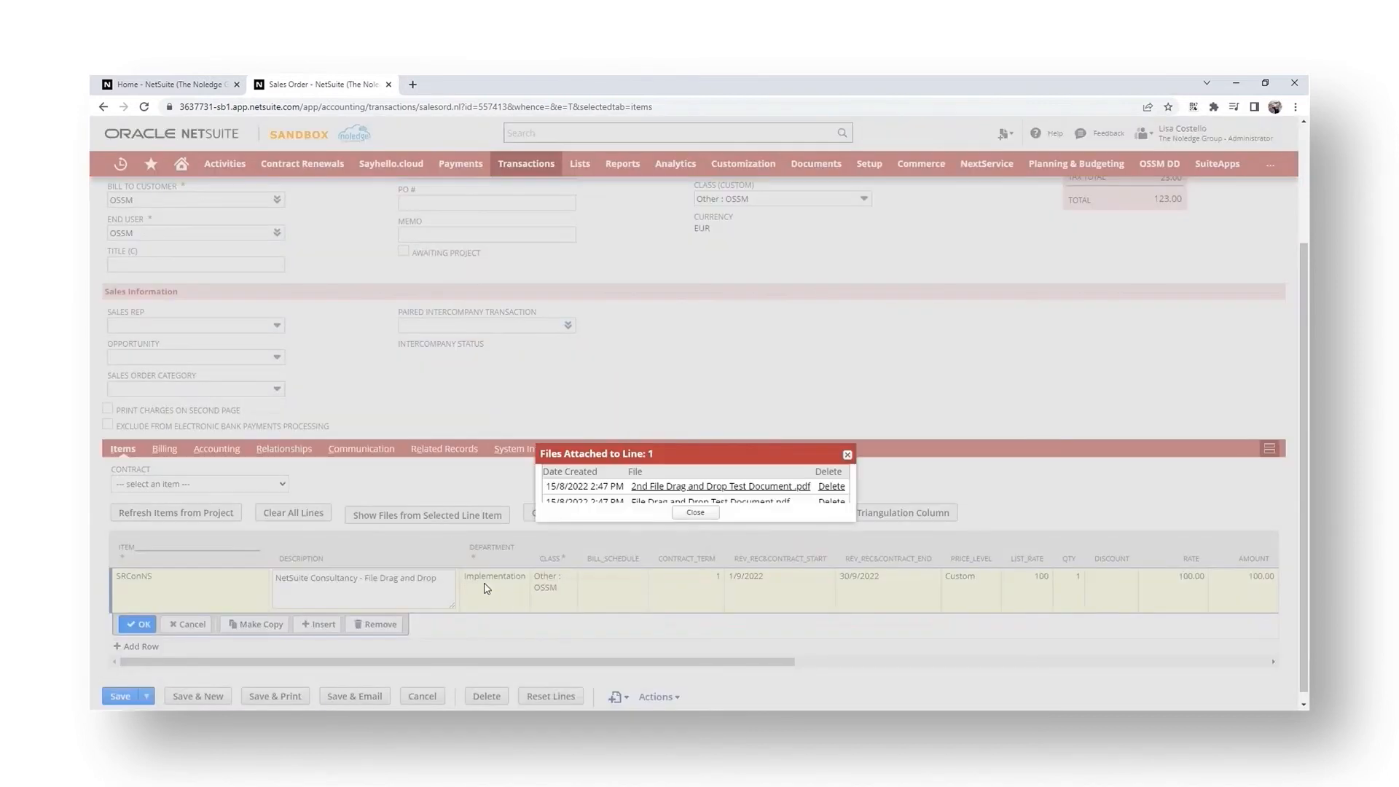
scroll(759, 511, down, 1)
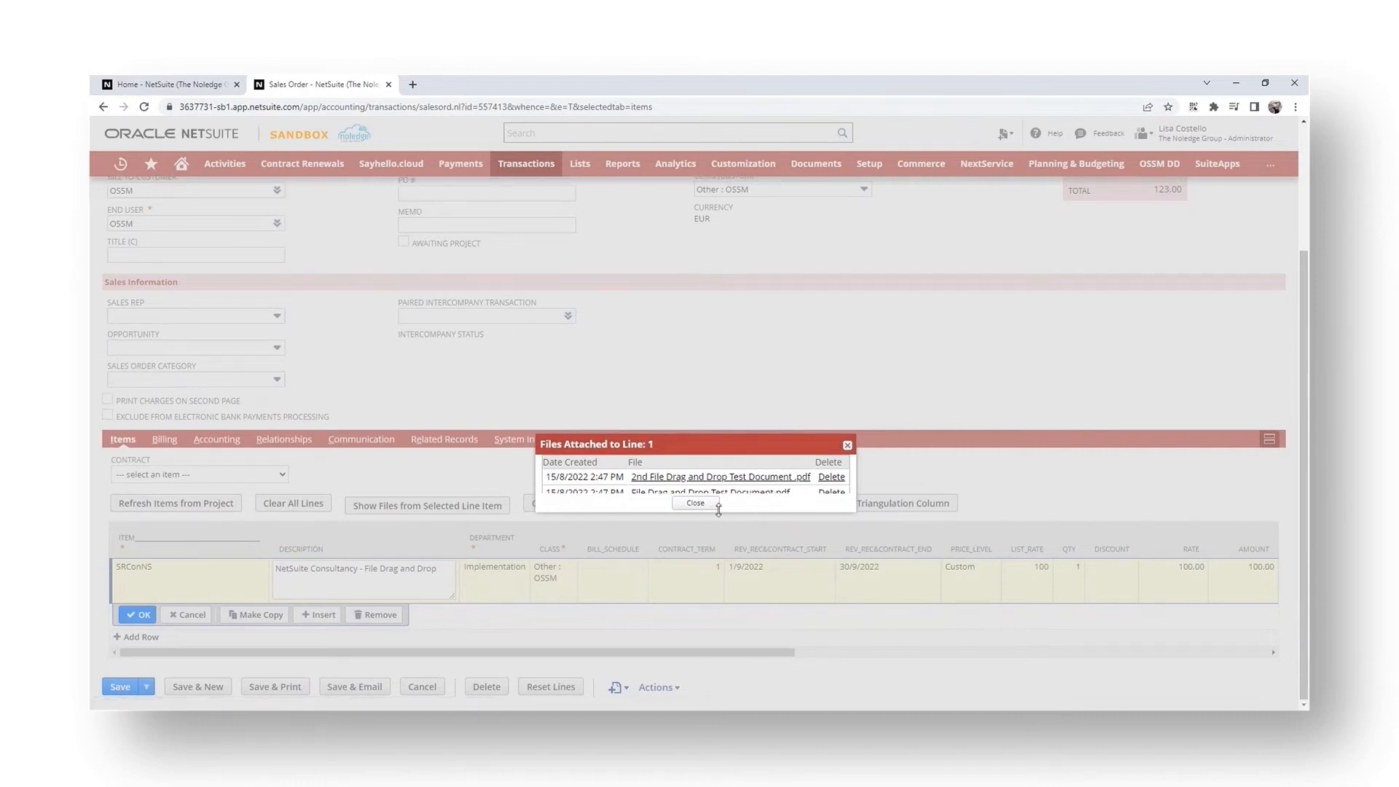
click(695, 539)
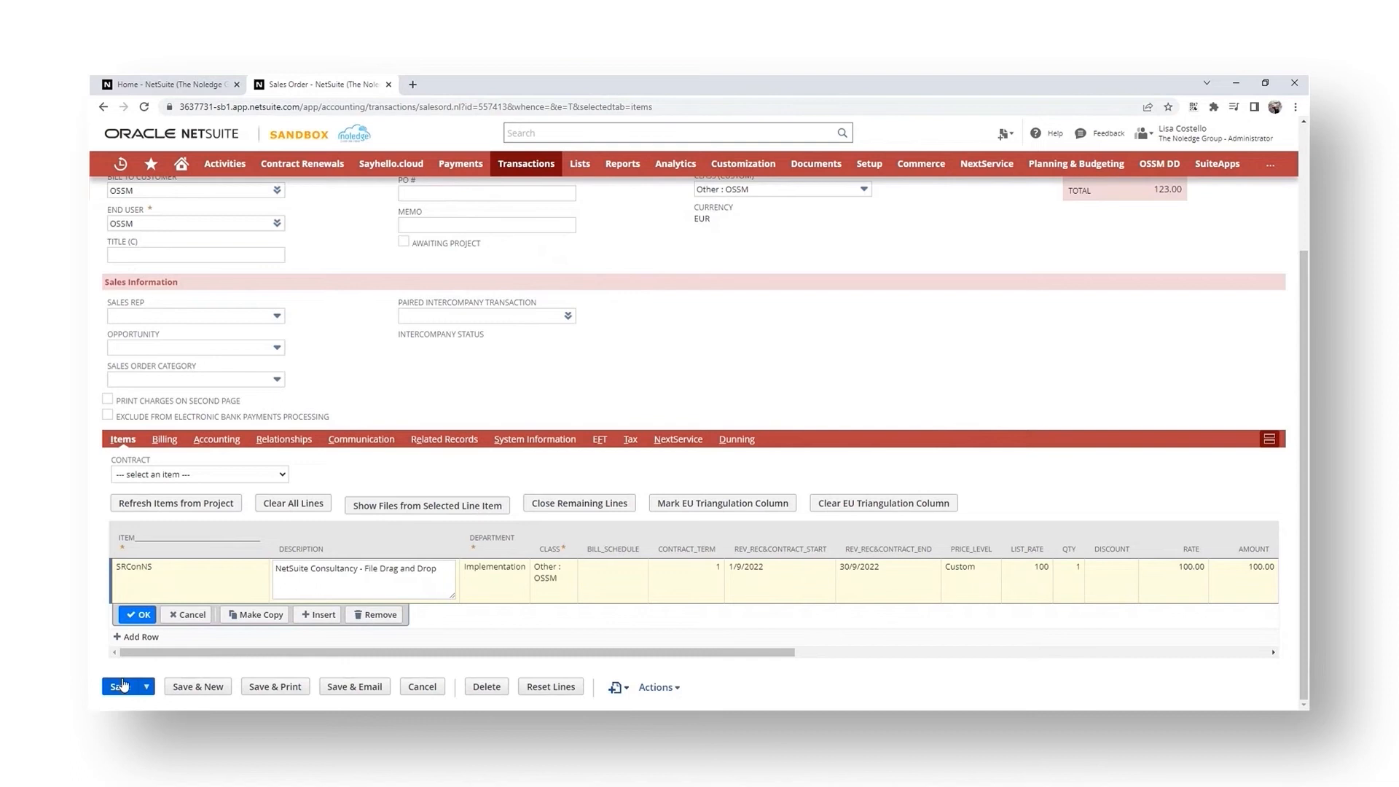
click(118, 687)
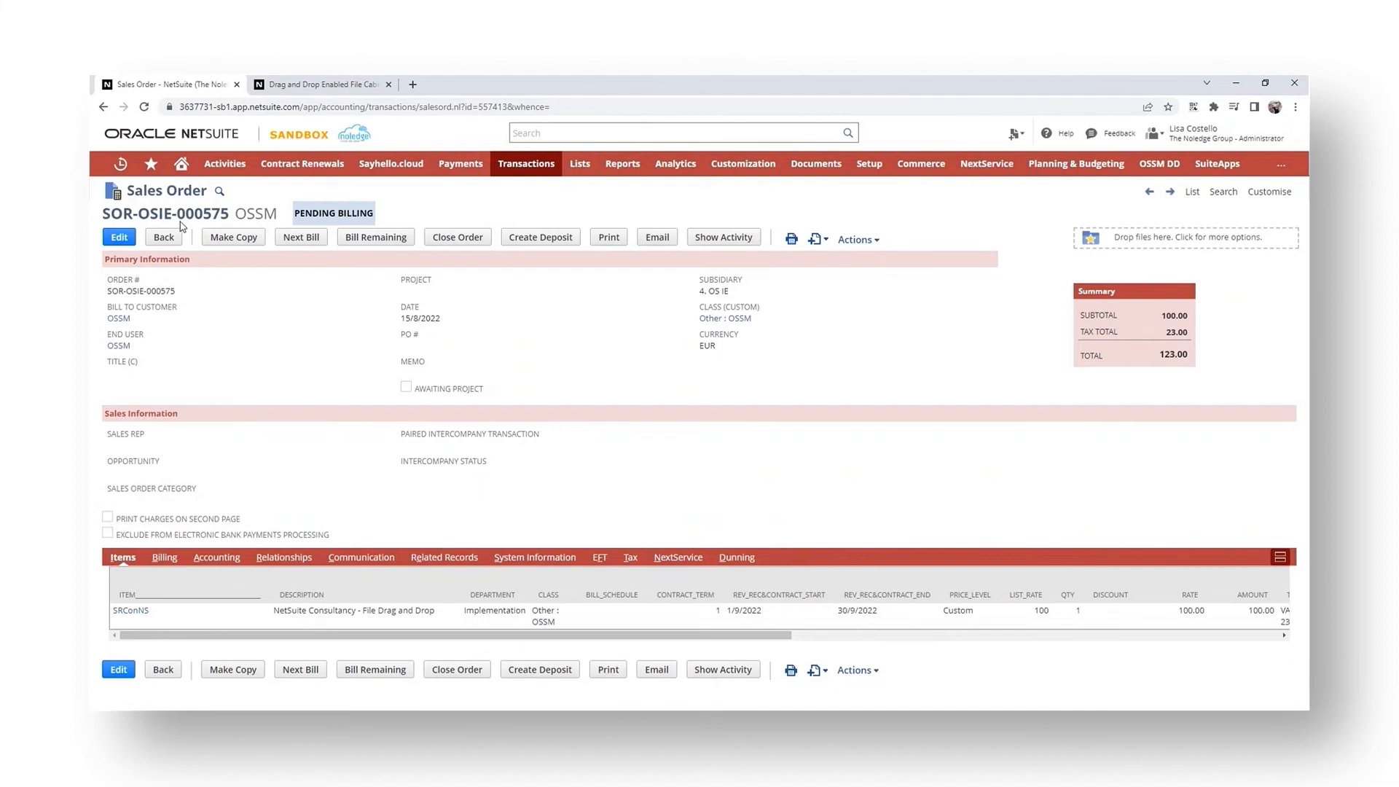
- Change the drop zone's destination folder to Drag and Drop Files
click(1130, 243)
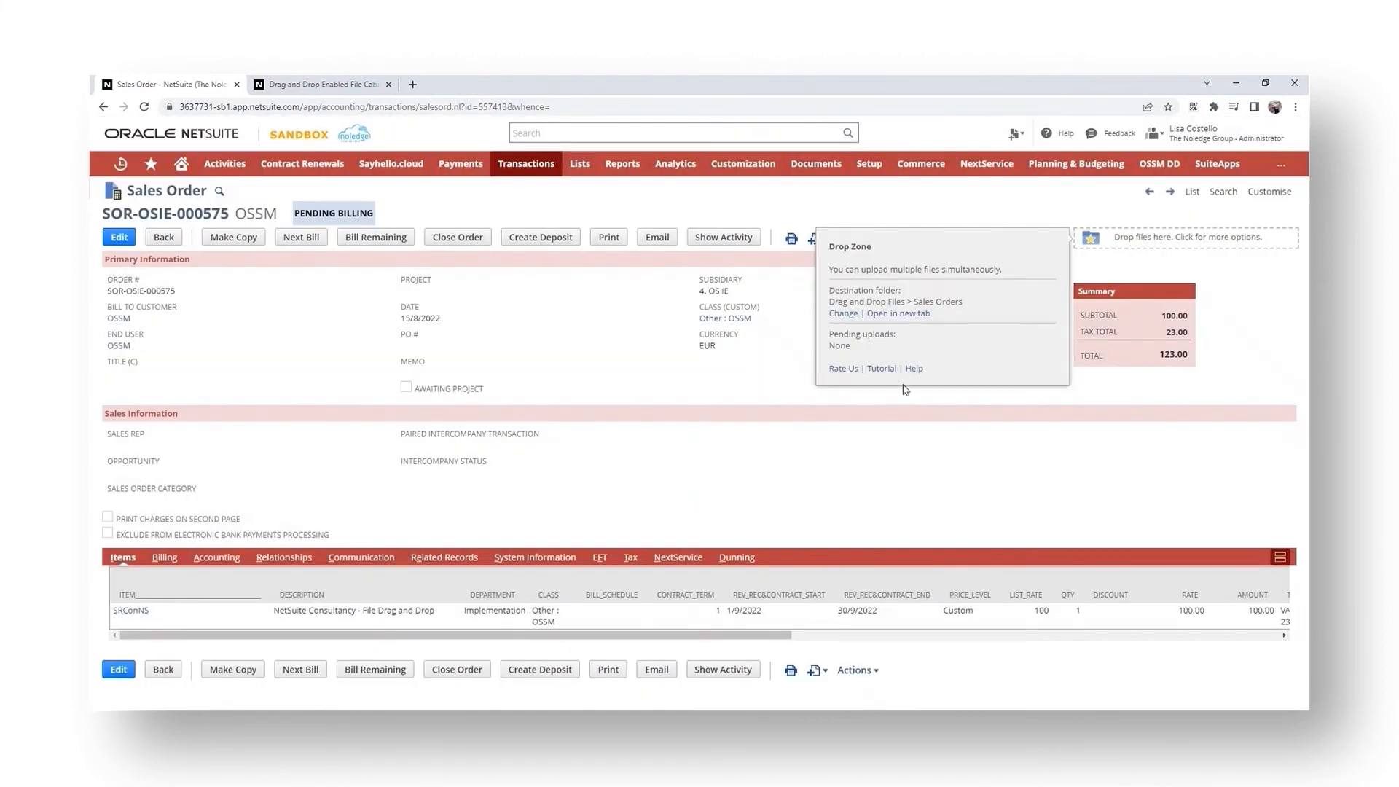
click(844, 314)
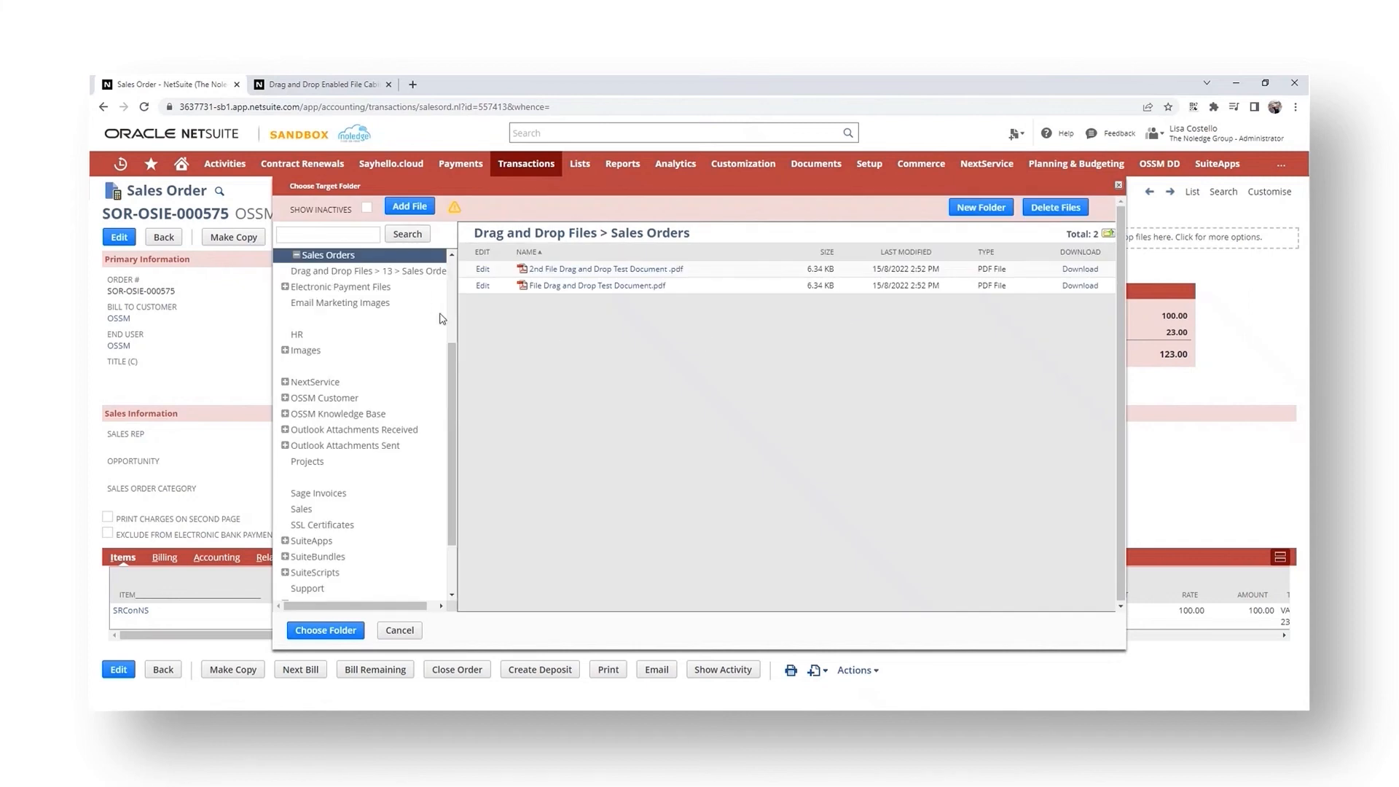
scroll(452, 344, up, 3)
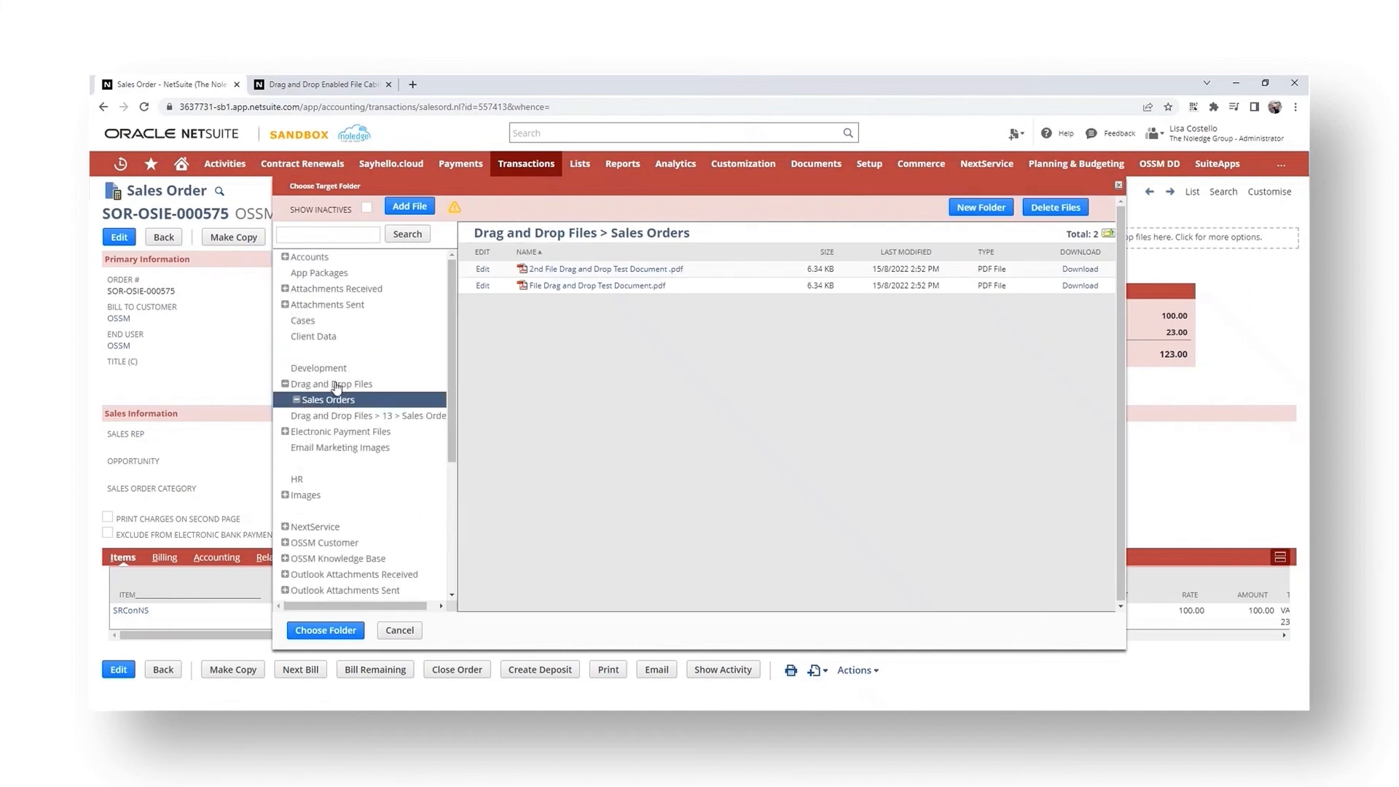
click(336, 387)
click(326, 631)
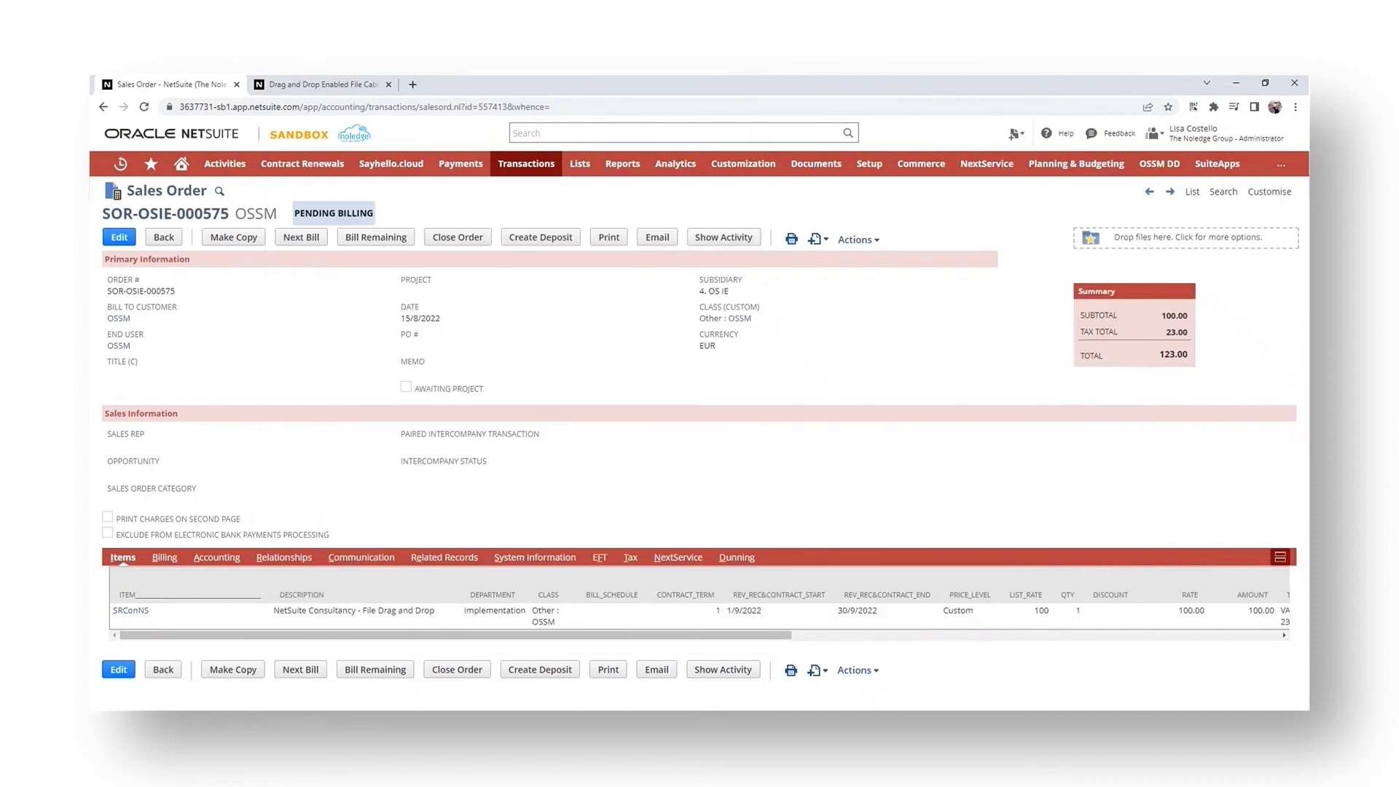
- Open the Drag and Drop Enabled File Cabinet from the Documents section
drag(1187, 194, 1184, 234)
mouse_move(816, 168)
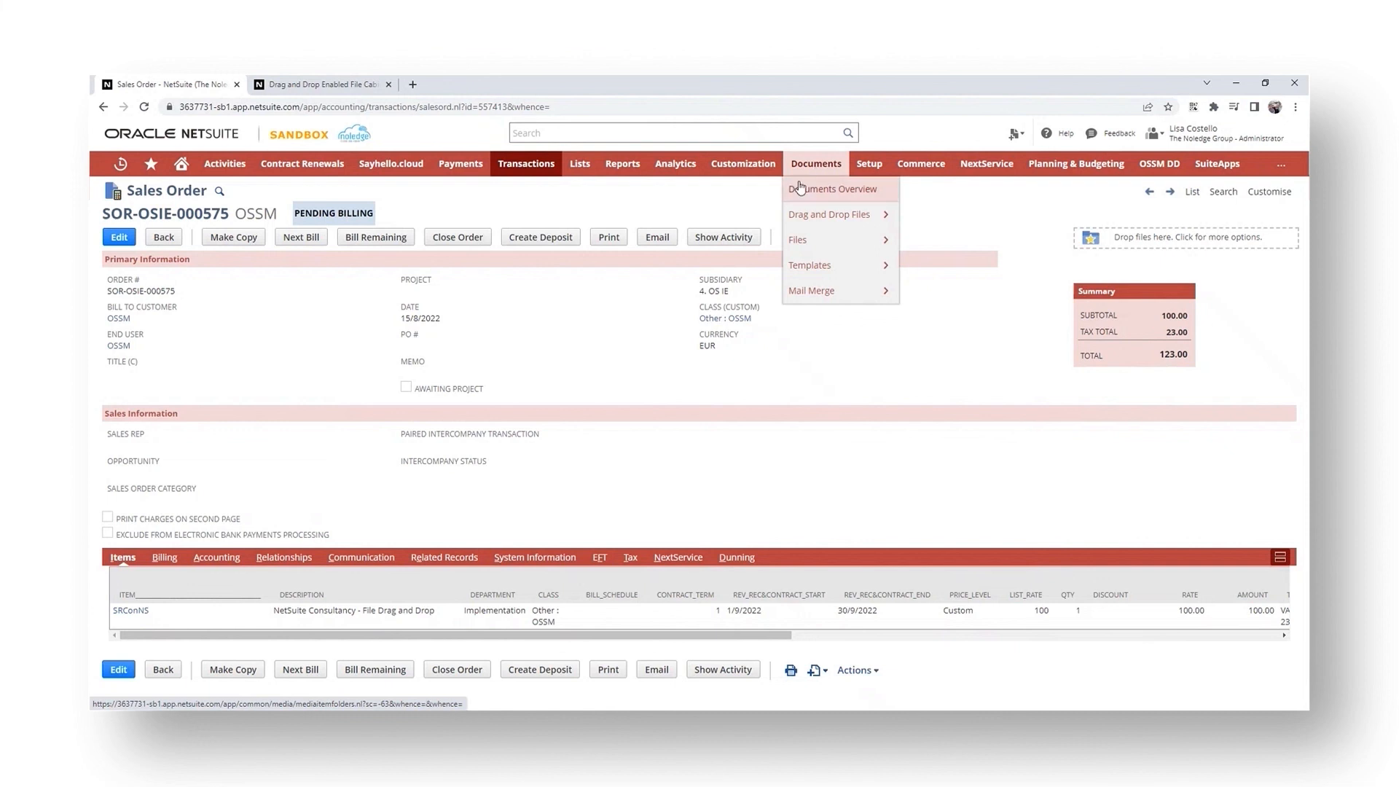
mouse_move(824, 215)
click(917, 215)
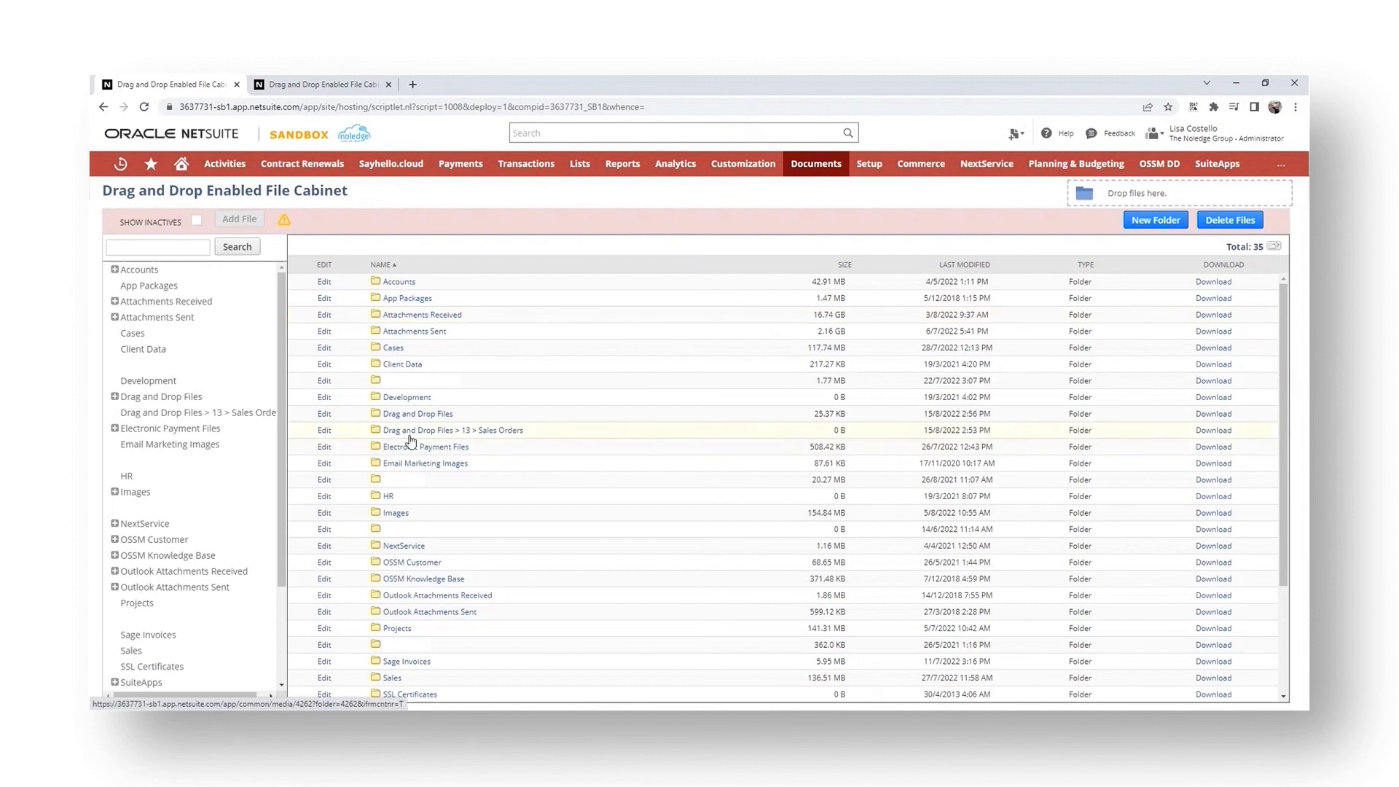
- Browse to the Drag and Drop Files > Sales Orders folder and drop a file onto the cabinet's drop zone
click(403, 415)
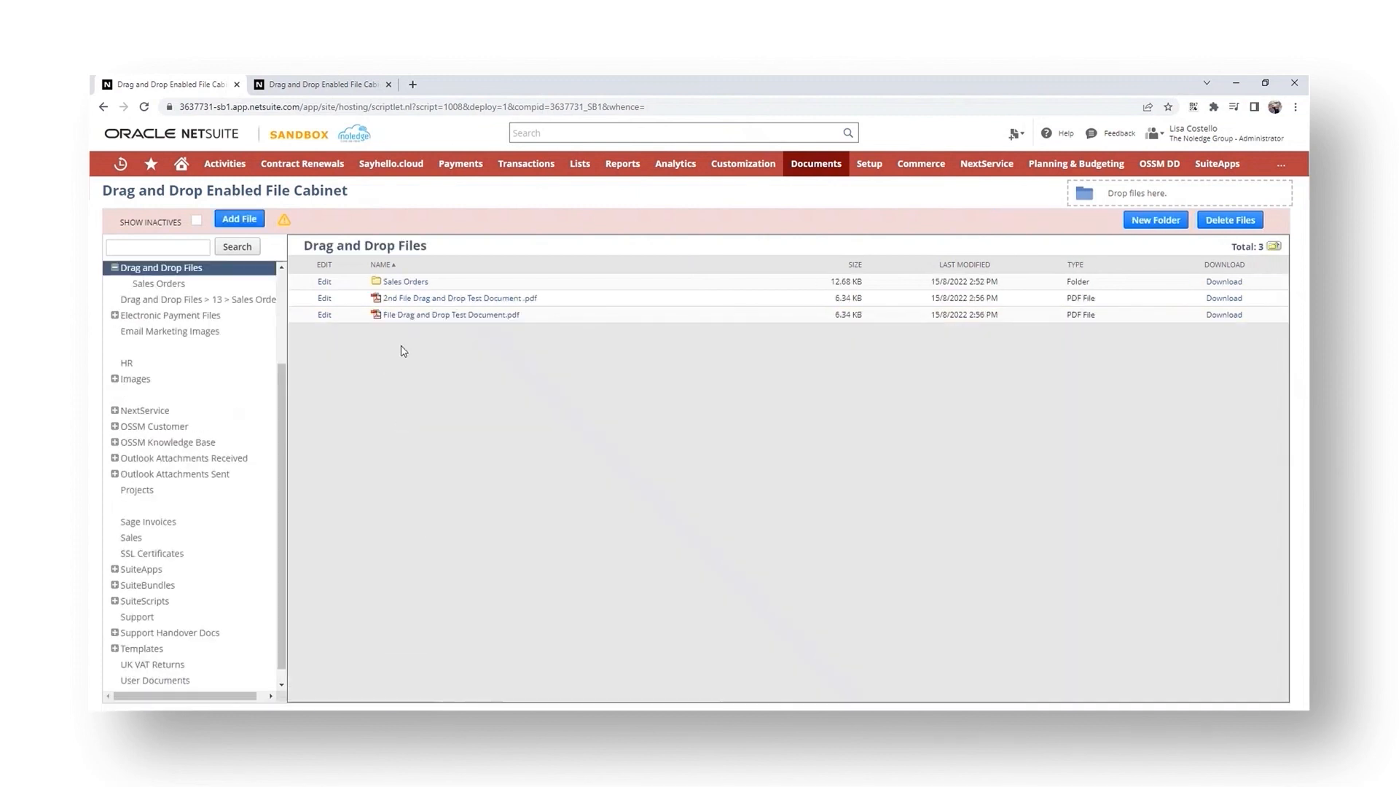
click(400, 281)
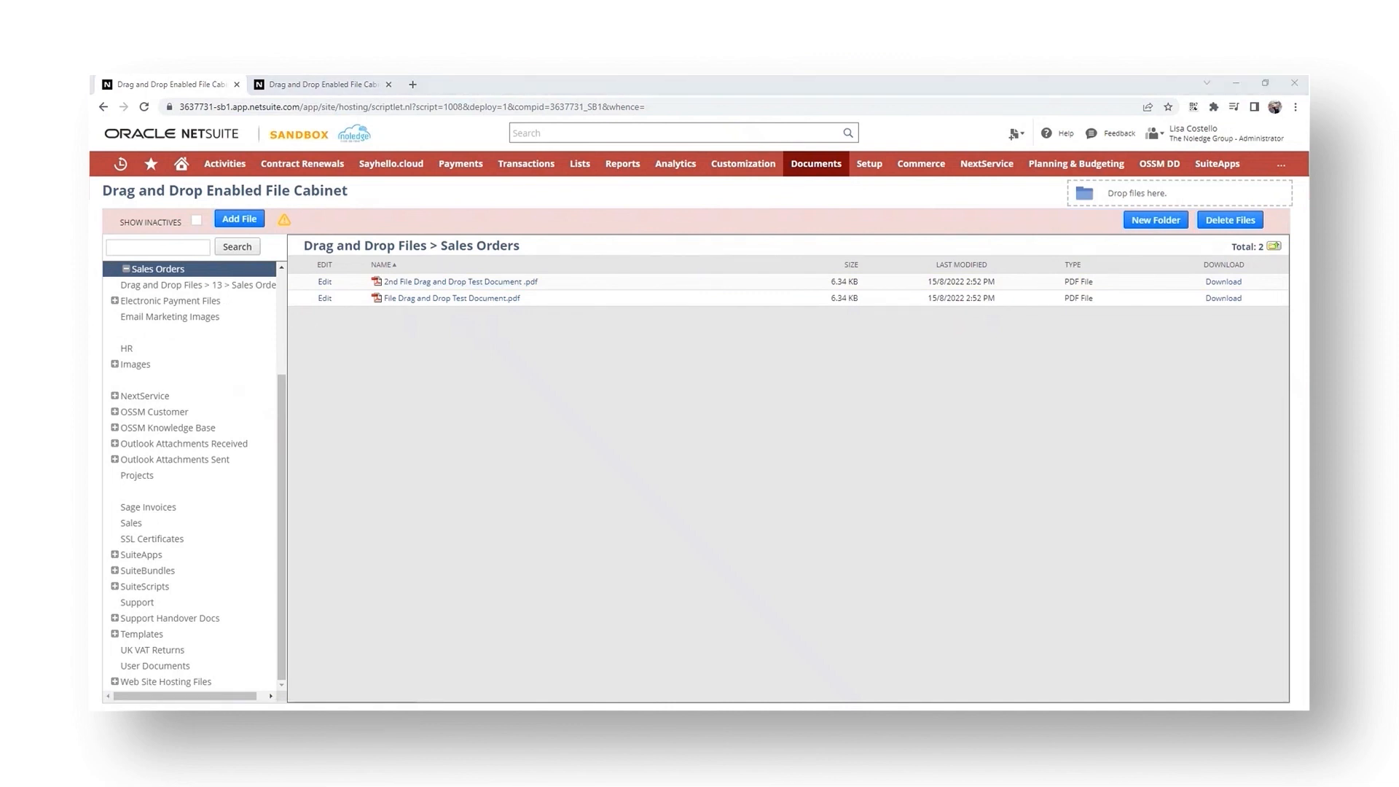
drag(482, 240, 1216, 188)
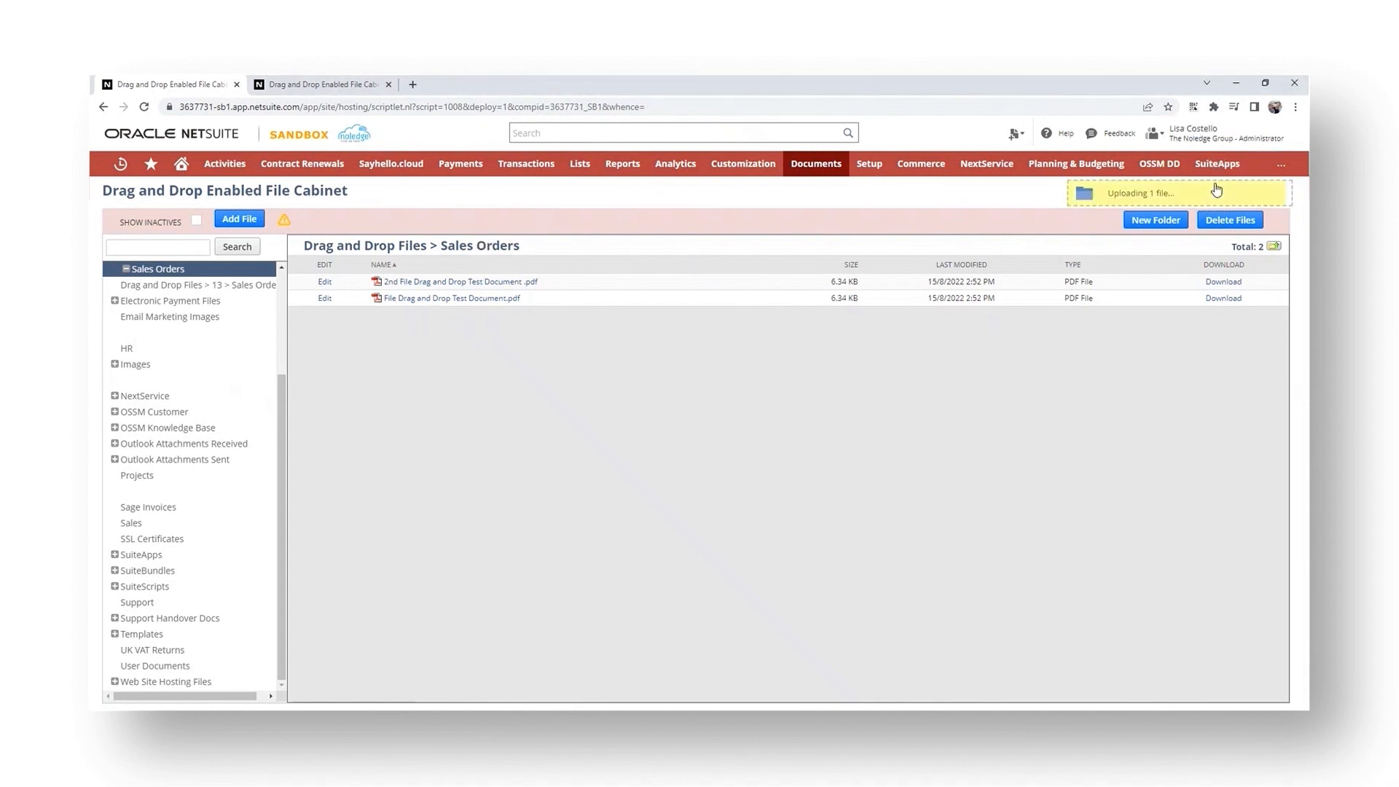